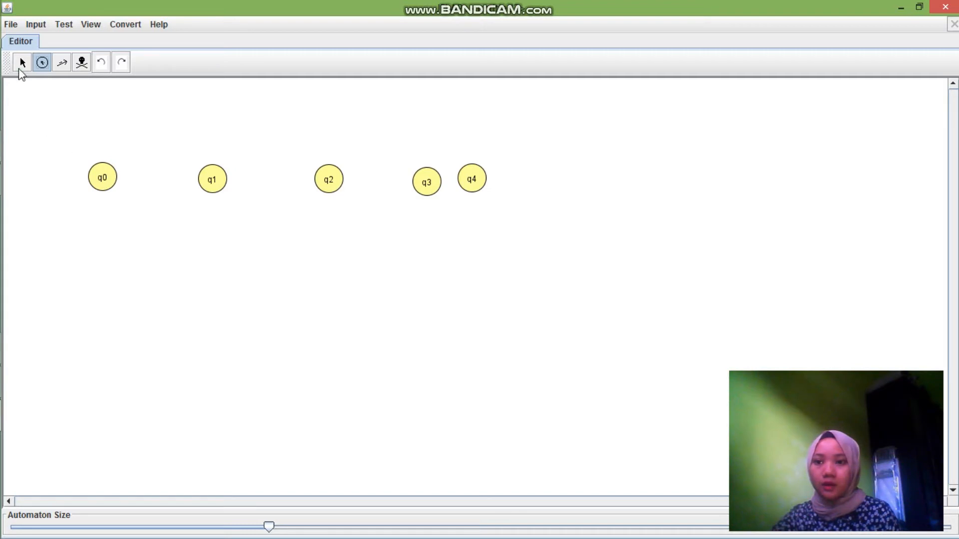
# Mark state q0 as the initial state and state q4 as the final state
pyautogui.click(22, 63)
pyautogui.click(99, 180)
pyautogui.rightClick(98, 180)
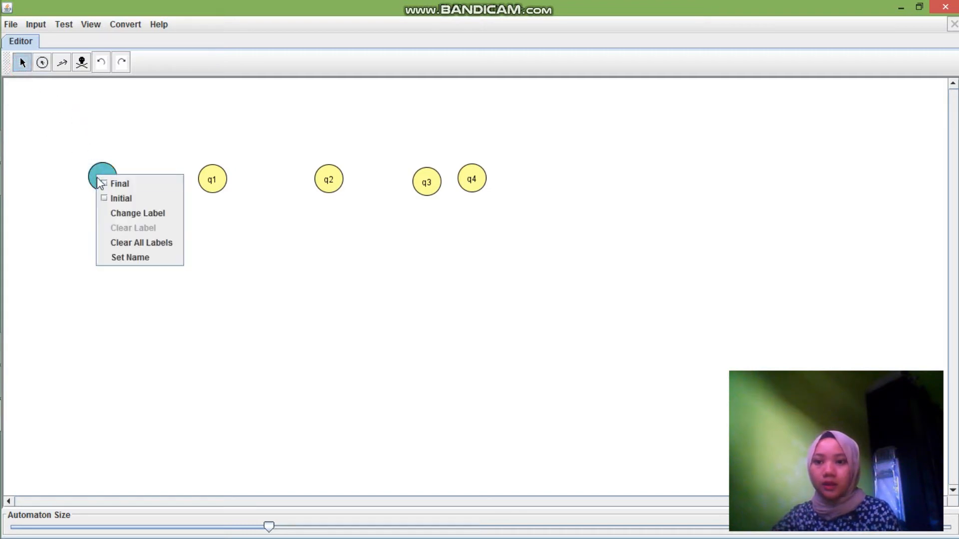
pyautogui.click(115, 198)
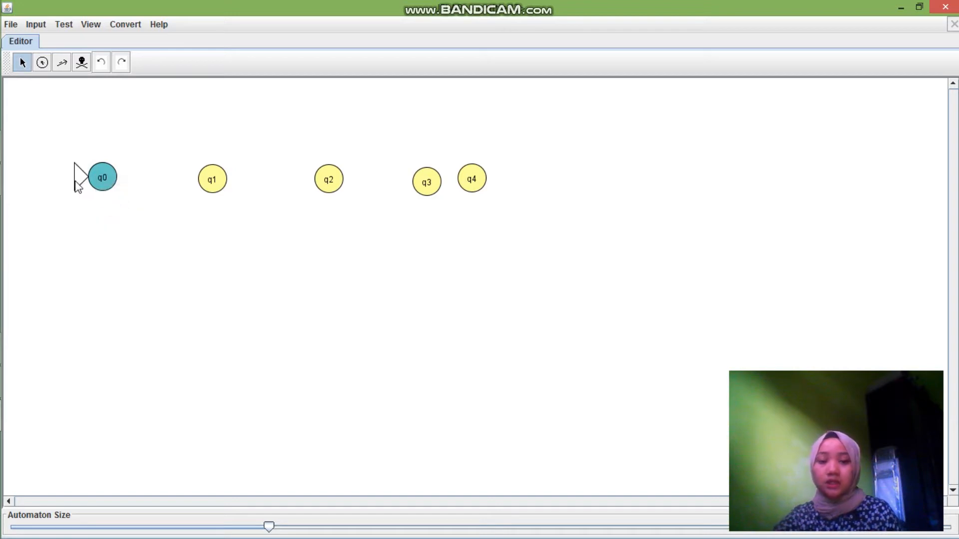
pyautogui.click(468, 179)
pyautogui.rightClick(469, 178)
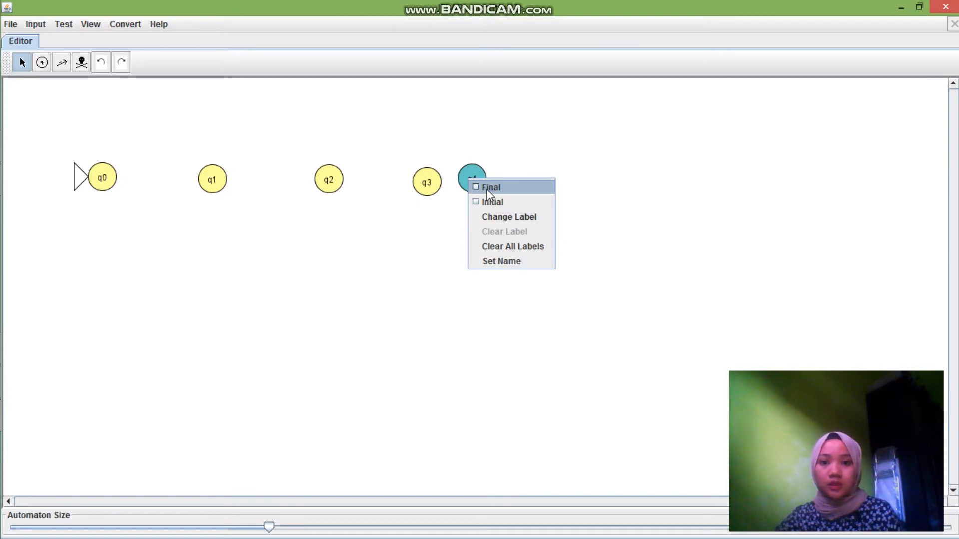
pyautogui.click(488, 187)
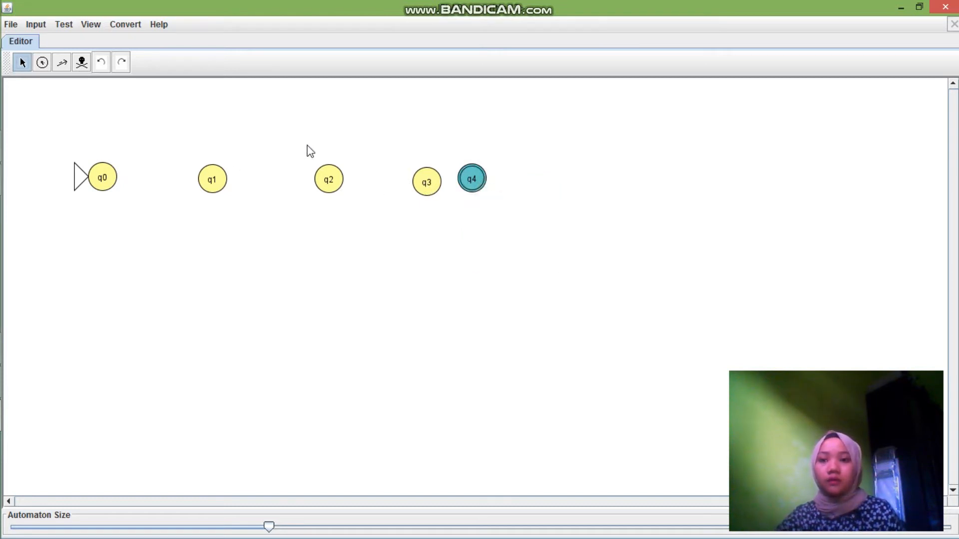
# Create a transition from q0 to q1 labelled 1 and a return transition from q1 to q0 labelled 0
pyautogui.click(62, 64)
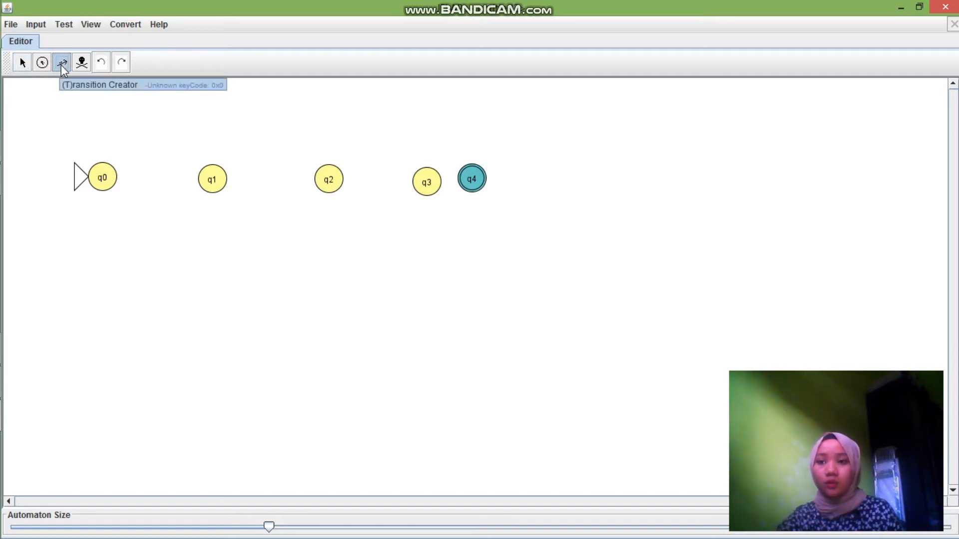
pyautogui.moveTo(101, 179); pyautogui.dragTo(209, 184)
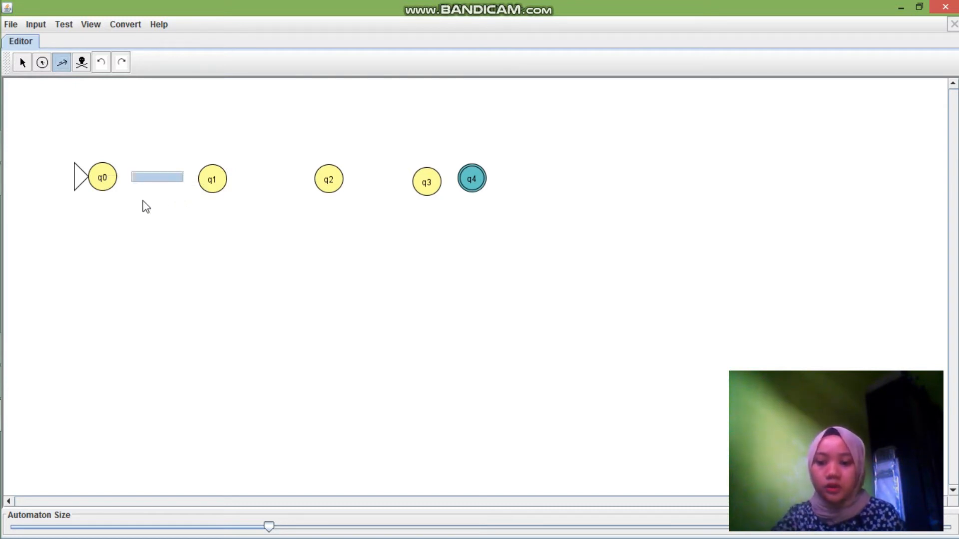
pyautogui.write('1')
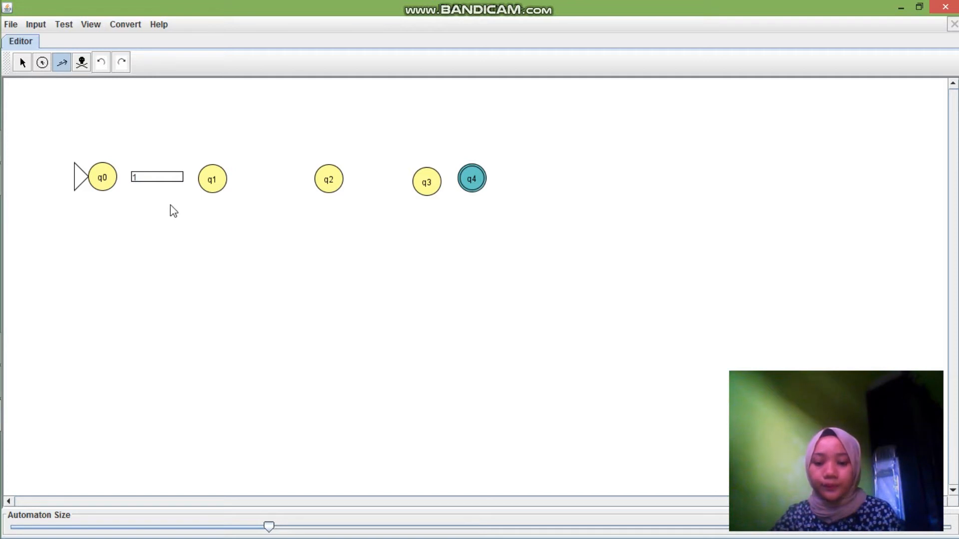
pyautogui.click(191, 222)
pyautogui.moveTo(209, 181); pyautogui.dragTo(105, 183)
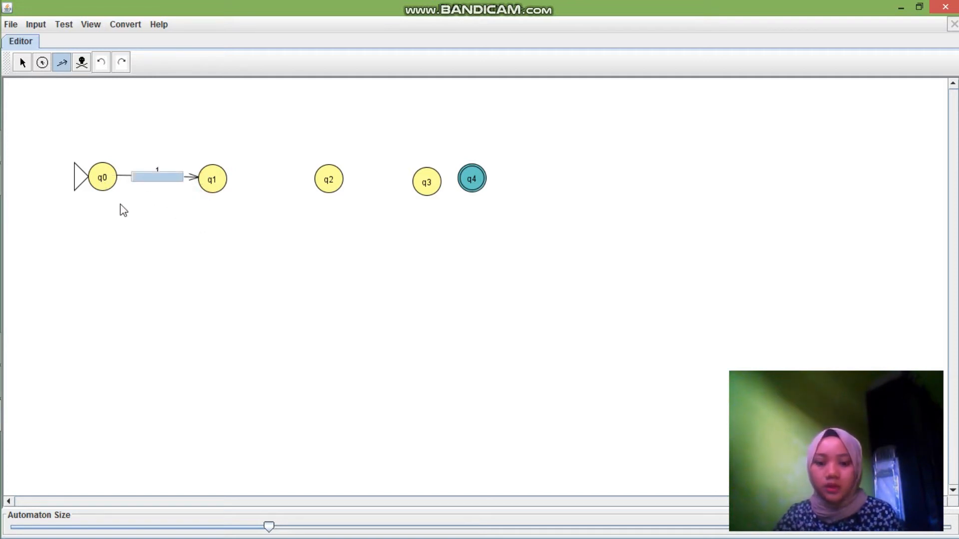
pyautogui.write('0')
pyautogui.click(131, 222)
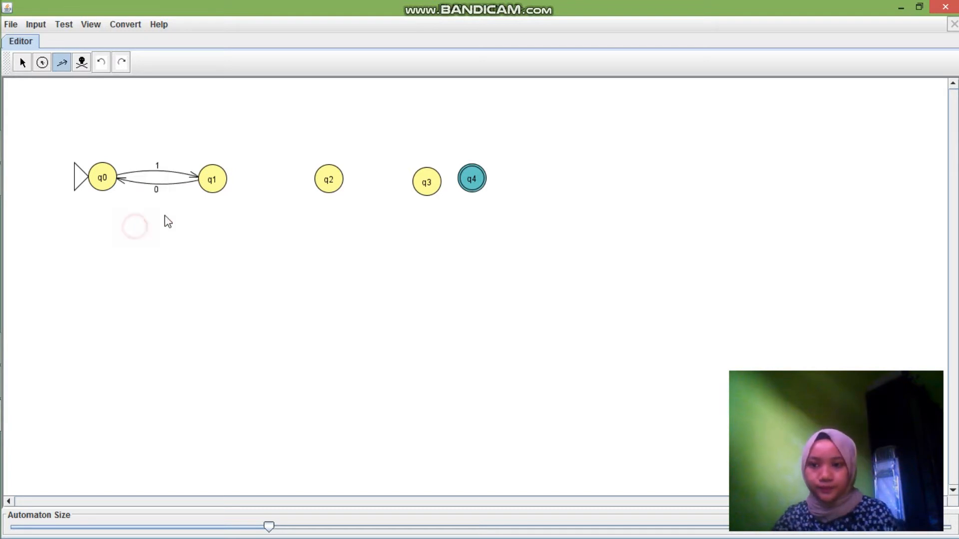
# Create a transition from q1 to q2 labelled 1 and one from q2 to q3 labelled 0
pyautogui.moveTo(215, 186); pyautogui.dragTo(325, 186)
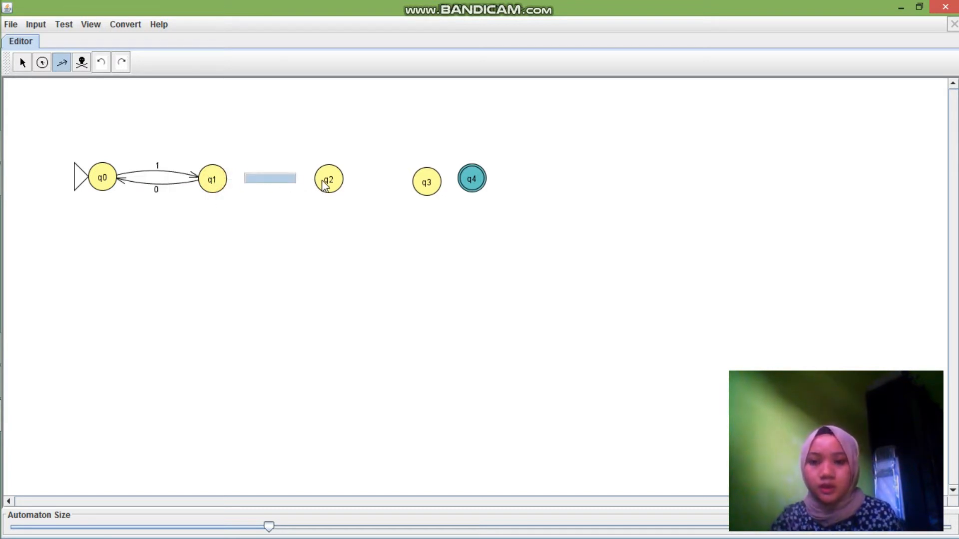
pyautogui.write('1')
pyautogui.click(355, 227)
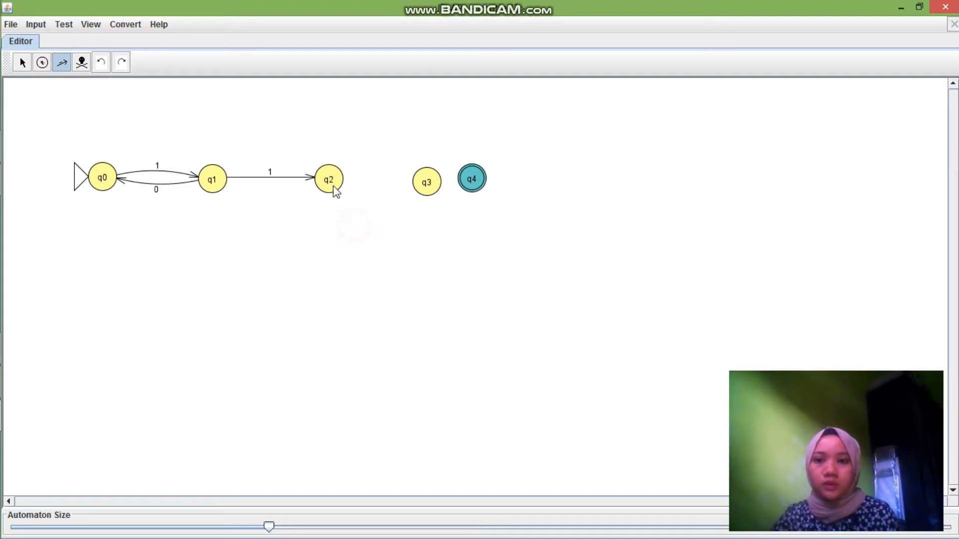
pyautogui.moveTo(336, 191); pyautogui.dragTo(424, 187)
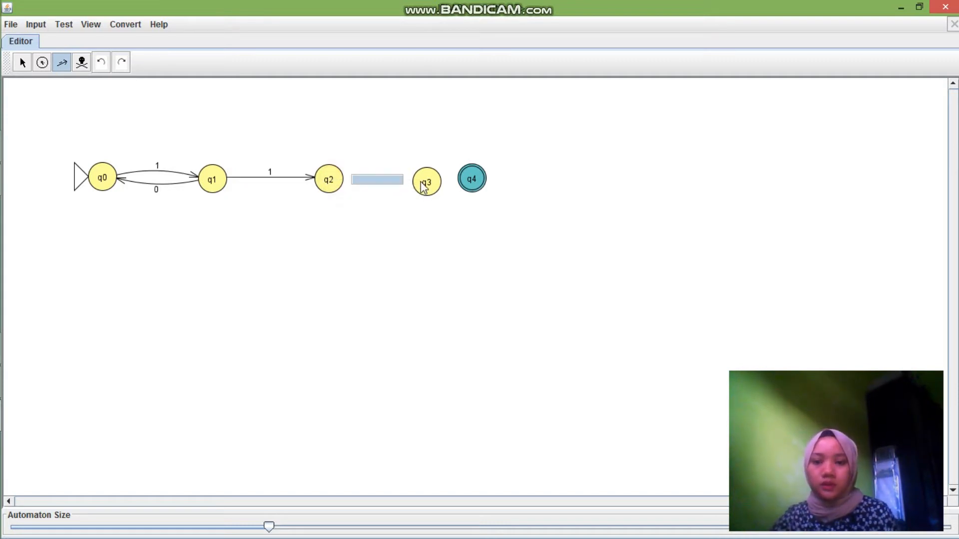
pyautogui.write('0')
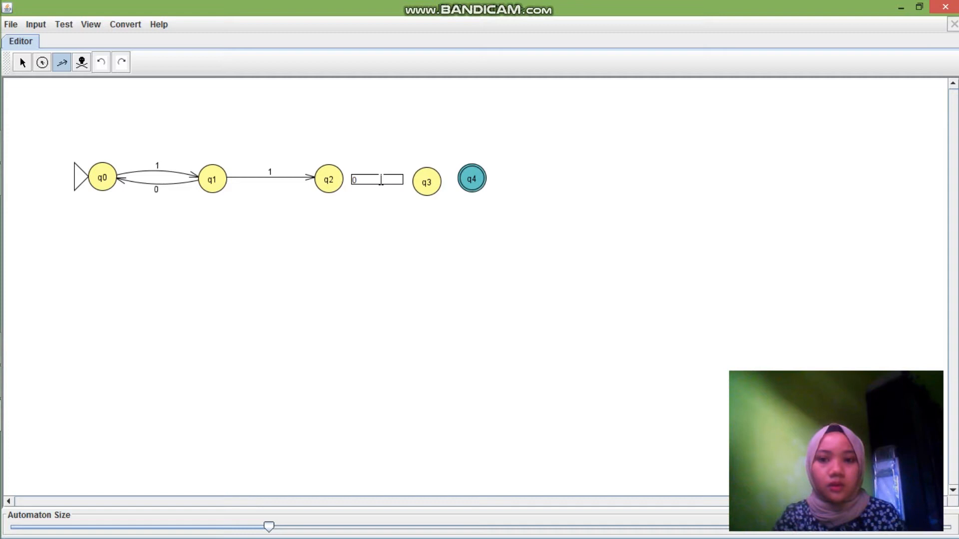
pyautogui.click(365, 239)
# Add a self-loop transition labelled 1 on state q3
pyautogui.click(426, 179)
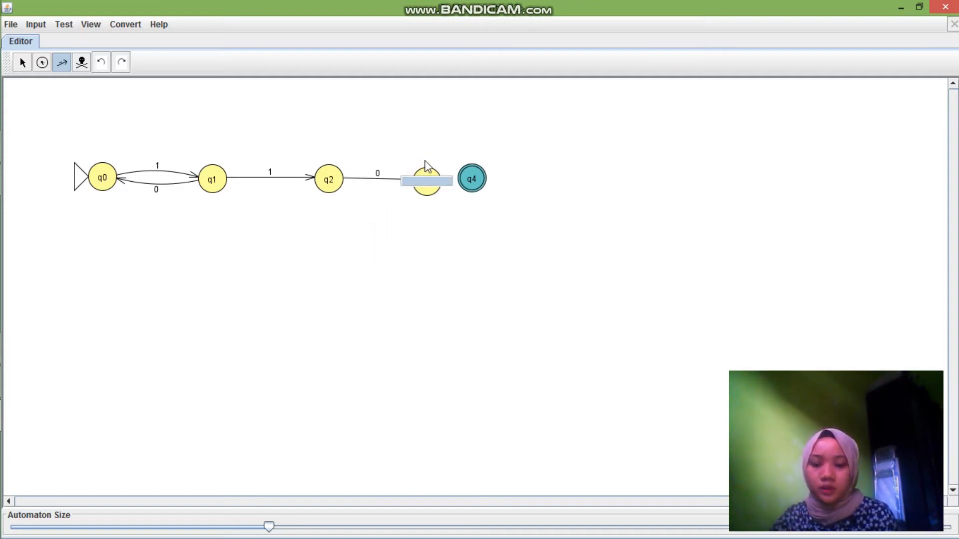
pyautogui.write('1')
pyautogui.click(424, 245)
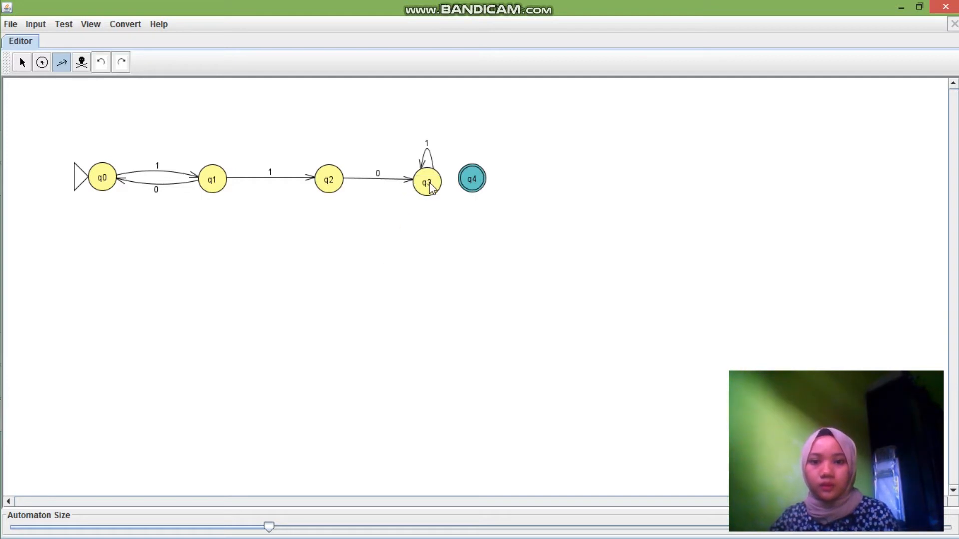
# Create a transition from q3 to q4 labelled 0 and a return transition from q4 to q3 labelled 1
pyautogui.moveTo(431, 187); pyautogui.dragTo(469, 186)
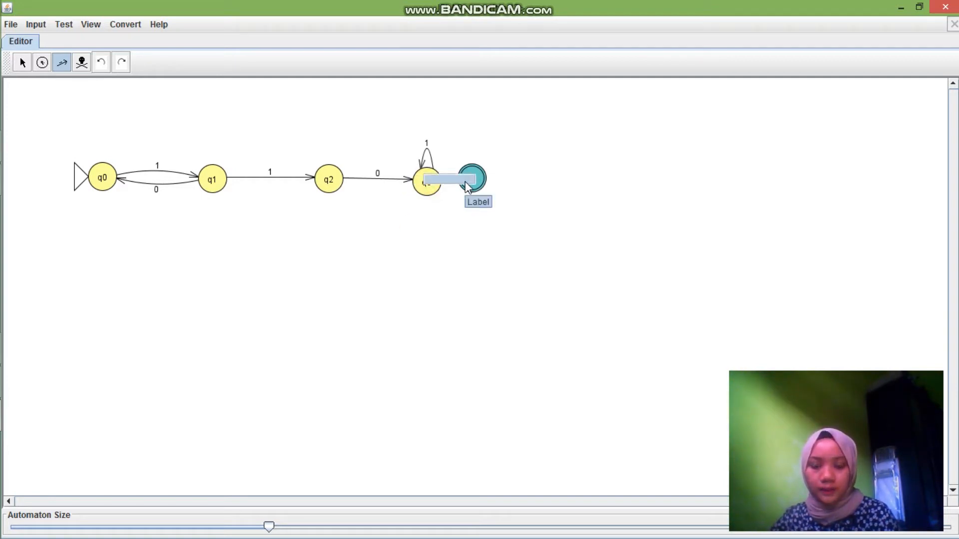
pyautogui.write('0')
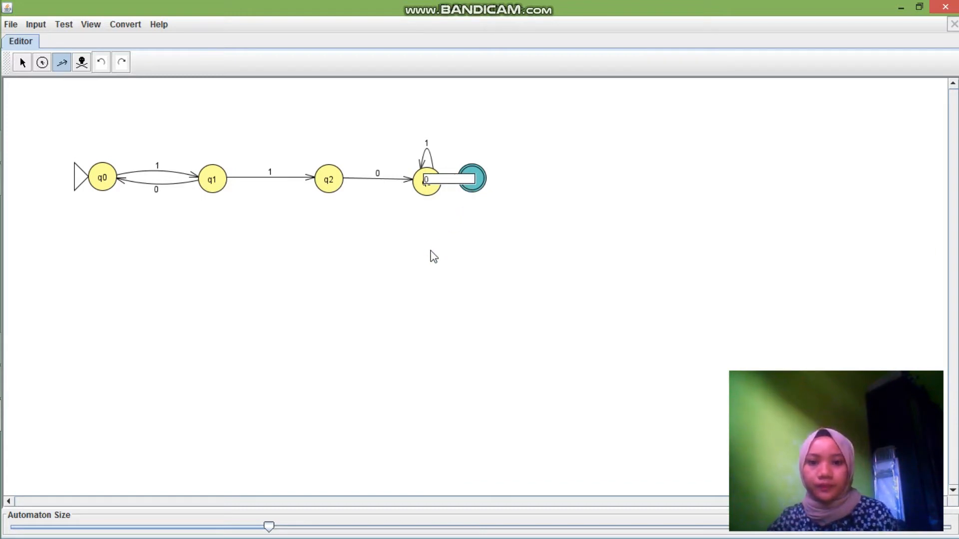
pyautogui.press('Return')
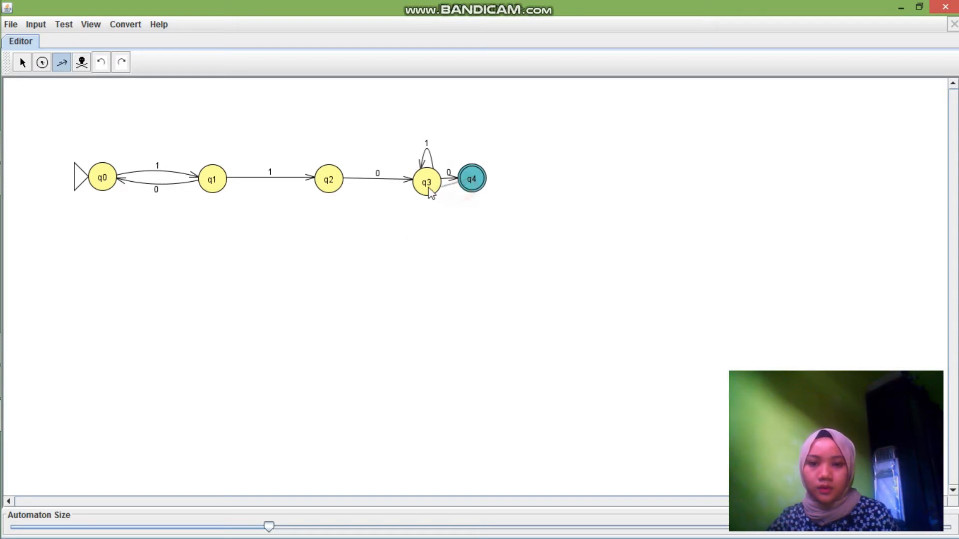
pyautogui.moveTo(430, 193); pyautogui.dragTo(470, 181)
pyautogui.write('1')
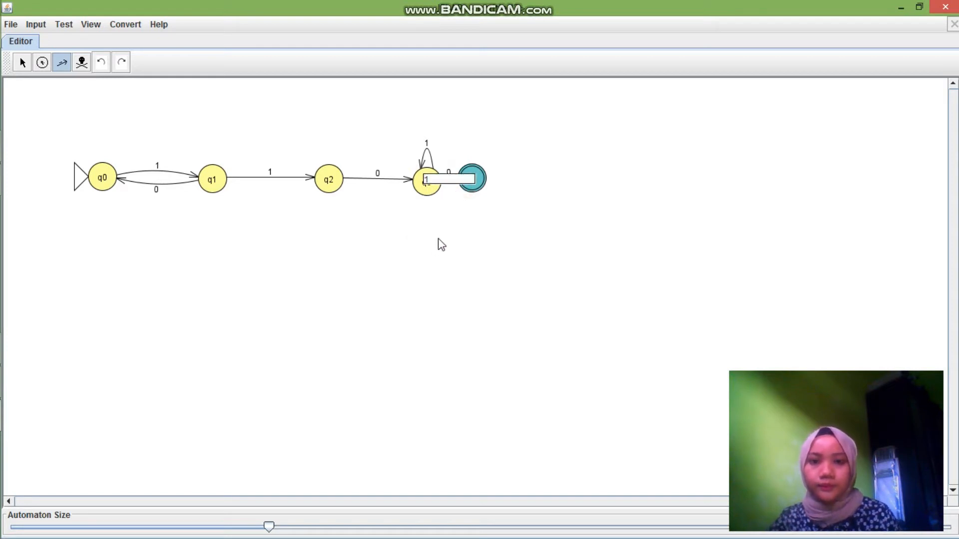
pyautogui.click(426, 251)
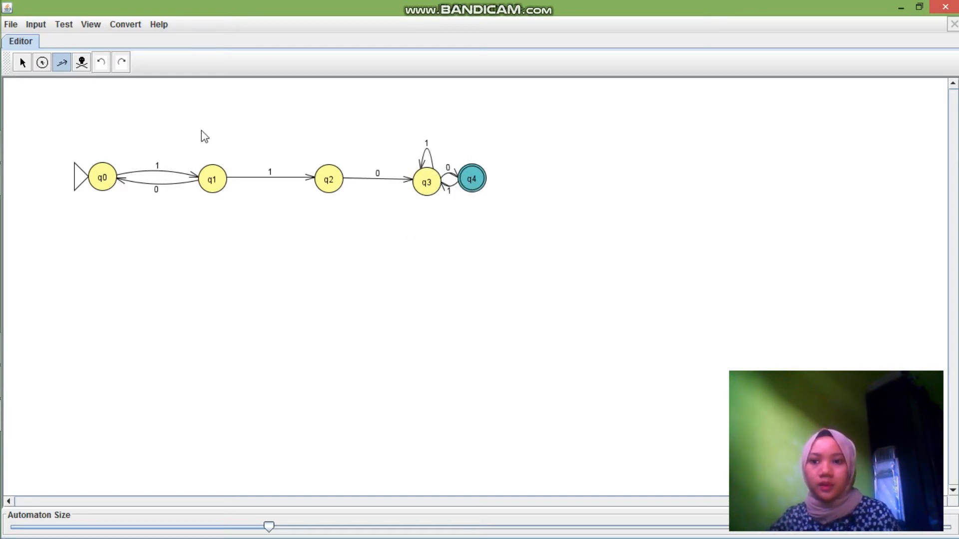
# Move state q4 farther away from q3, roughly level with the other states, to spread out their transitions
pyautogui.click(22, 62)
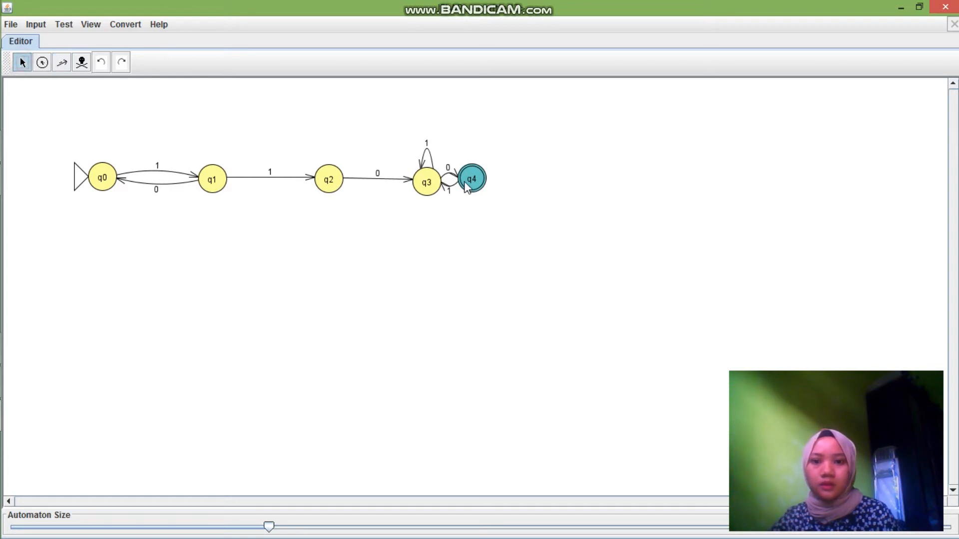
pyautogui.moveTo(472, 180); pyautogui.dragTo(566, 193)
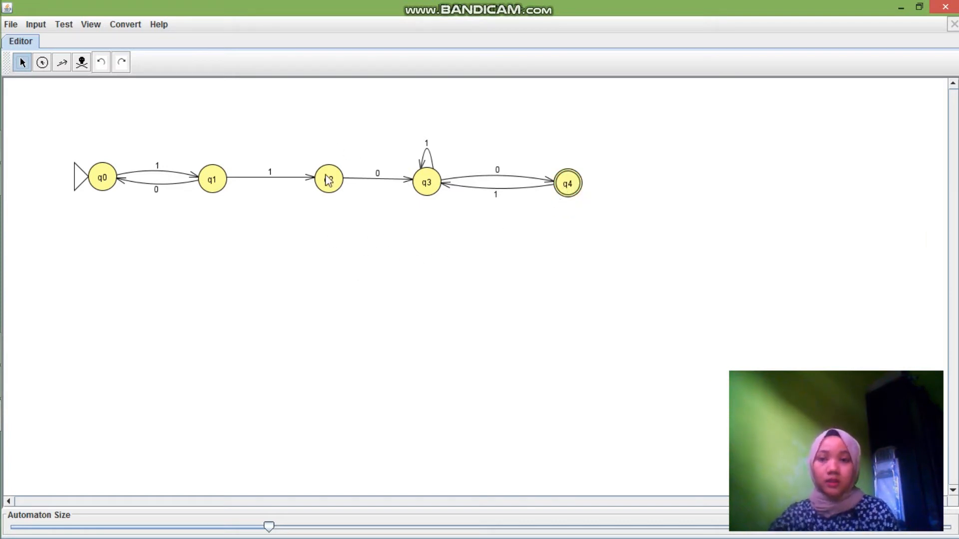
# Start a Multiple Run of the automaton and enter 11010 and 101101010 as the first two input strings
pyautogui.click(36, 28)
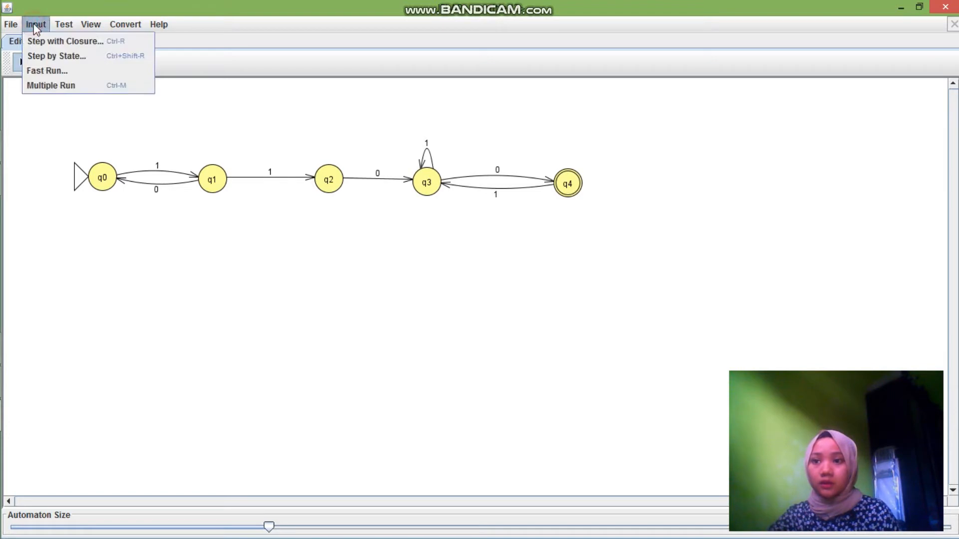
pyautogui.click(53, 89)
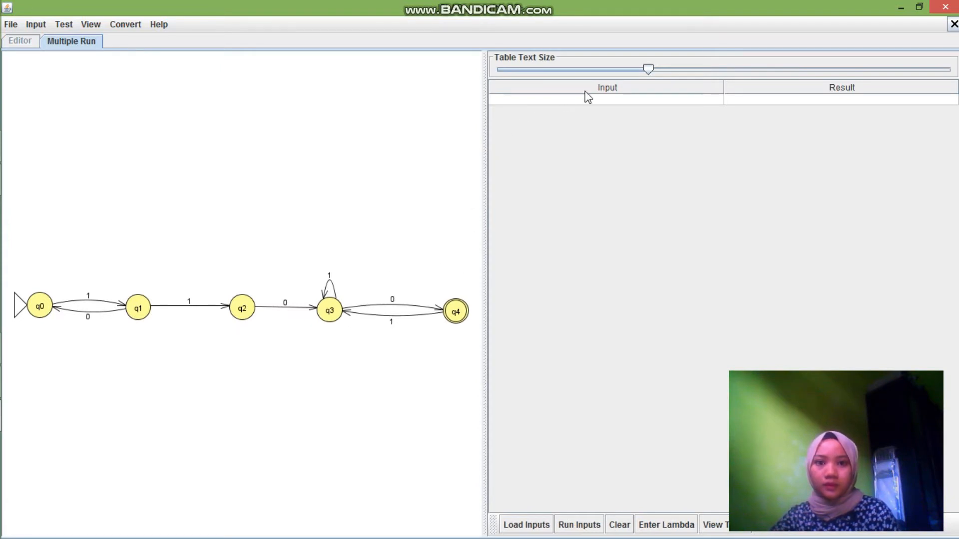
pyautogui.click(595, 101)
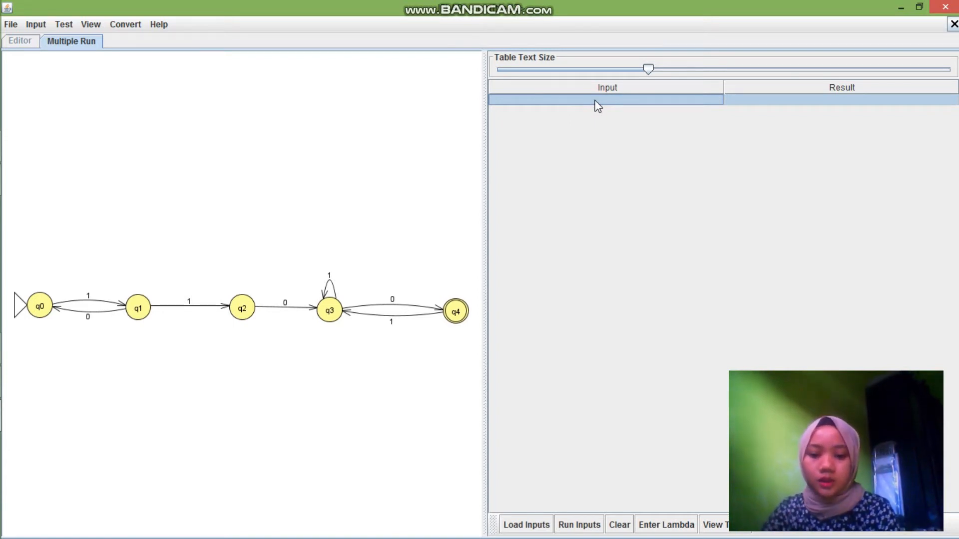
pyautogui.write('11010')
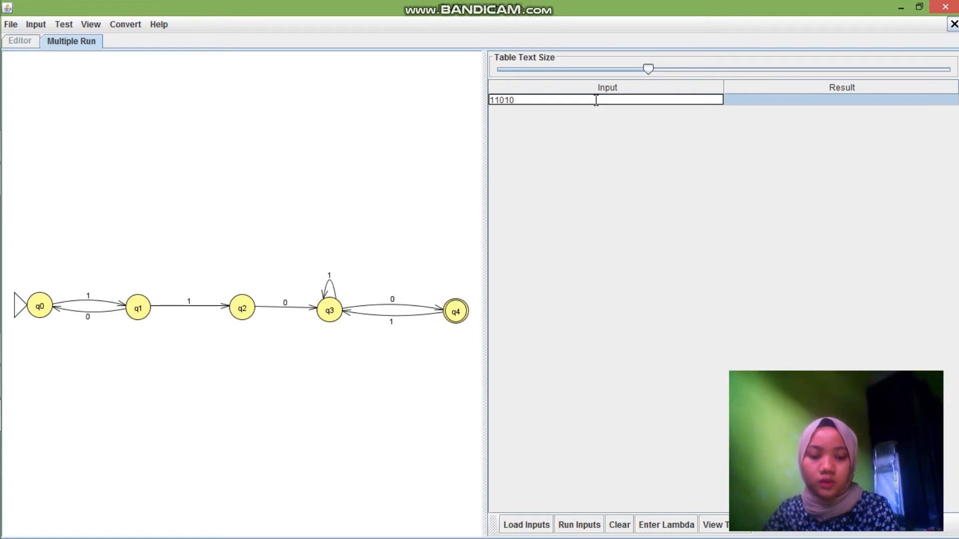
pyautogui.press('Return')
pyautogui.write('1011010')
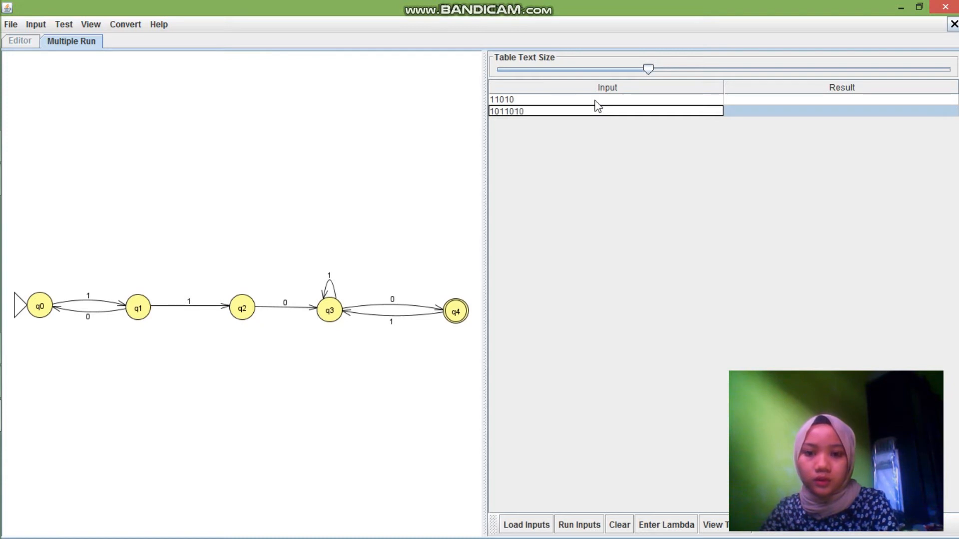
pyautogui.write('10')
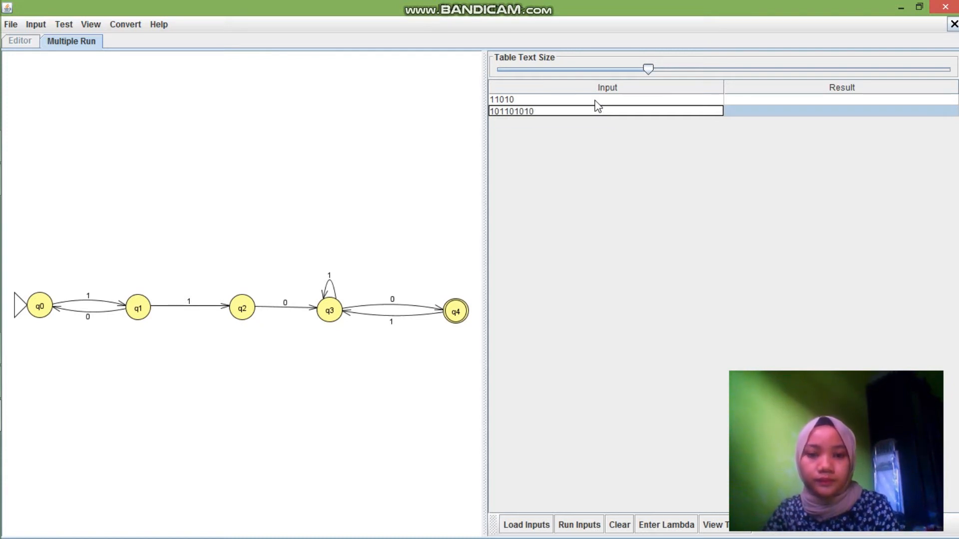
pyautogui.press('Return')
# Enter 11001010 and 010110 as the third and fourth input strings
pyautogui.write('11001010')
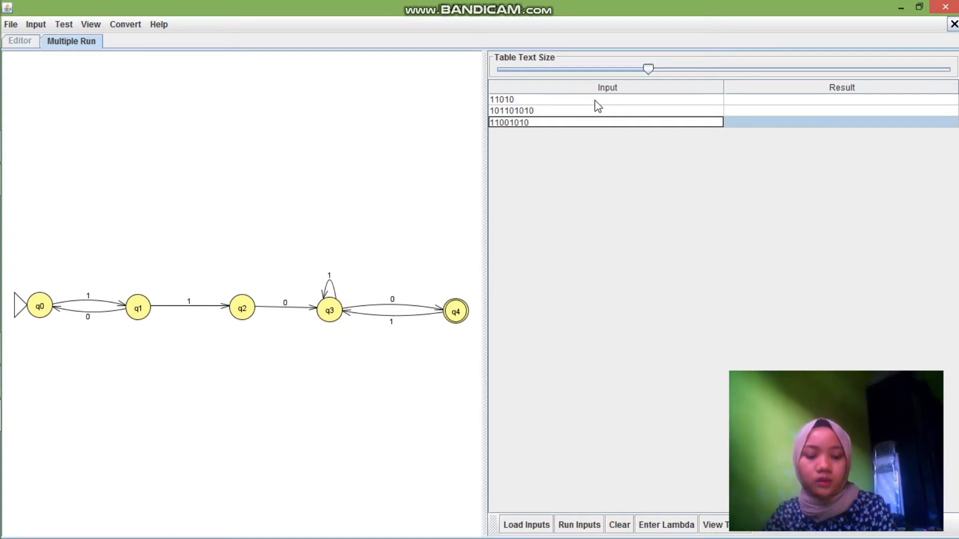
pyautogui.press('Return')
pyautogui.write('0101')
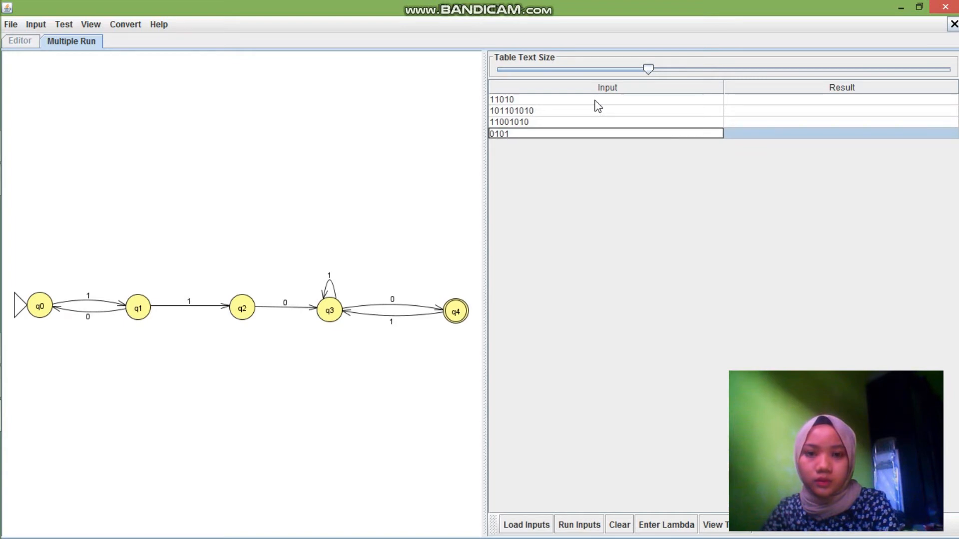
pyautogui.write('10')
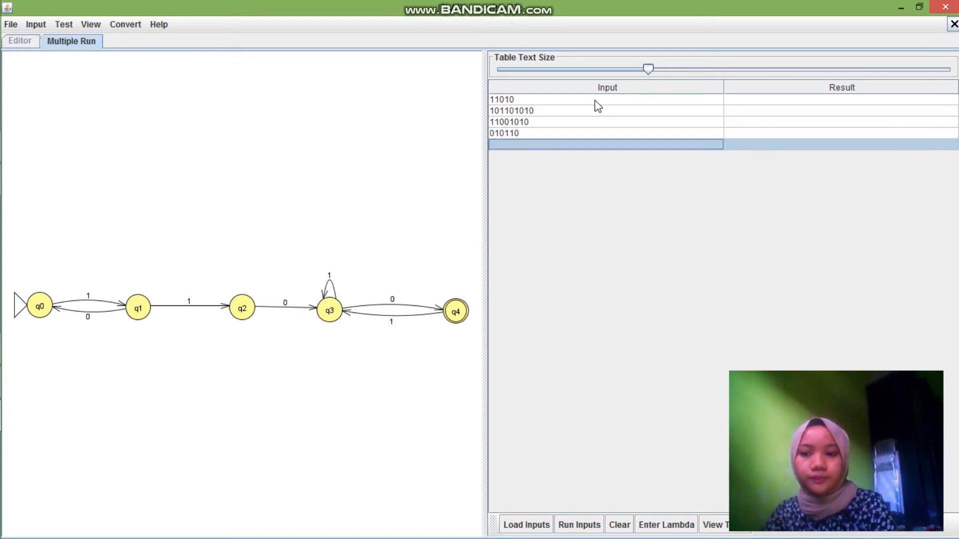
pyautogui.press('Return')
# Enter 11010 as the fifth input string and run all the inputs through the automaton
pyautogui.write('11')
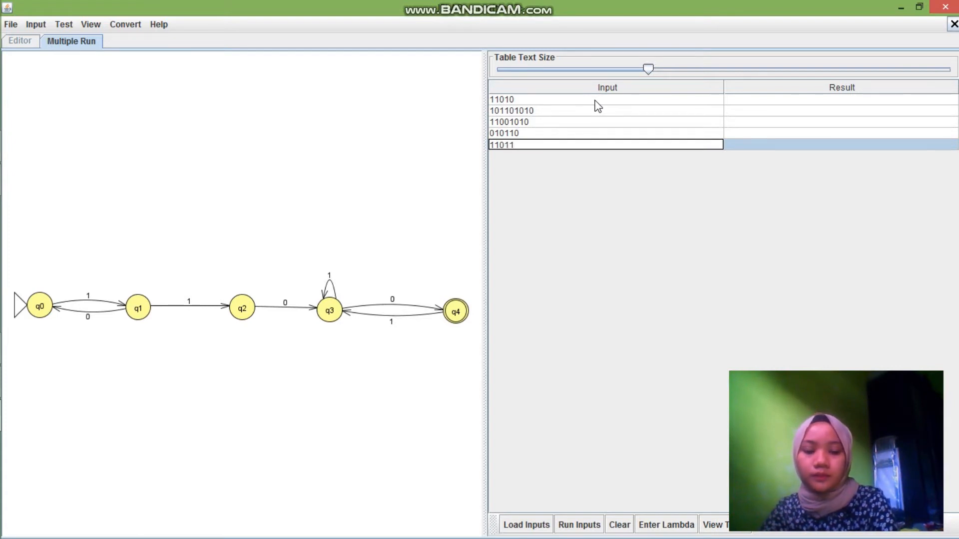
pyautogui.write('010')
pyautogui.press('Return')
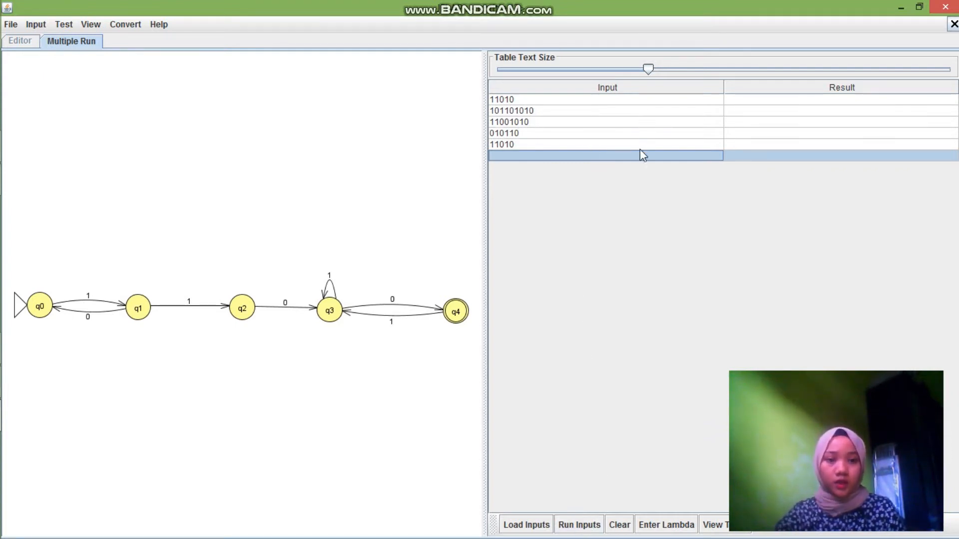
pyautogui.click(578, 525)
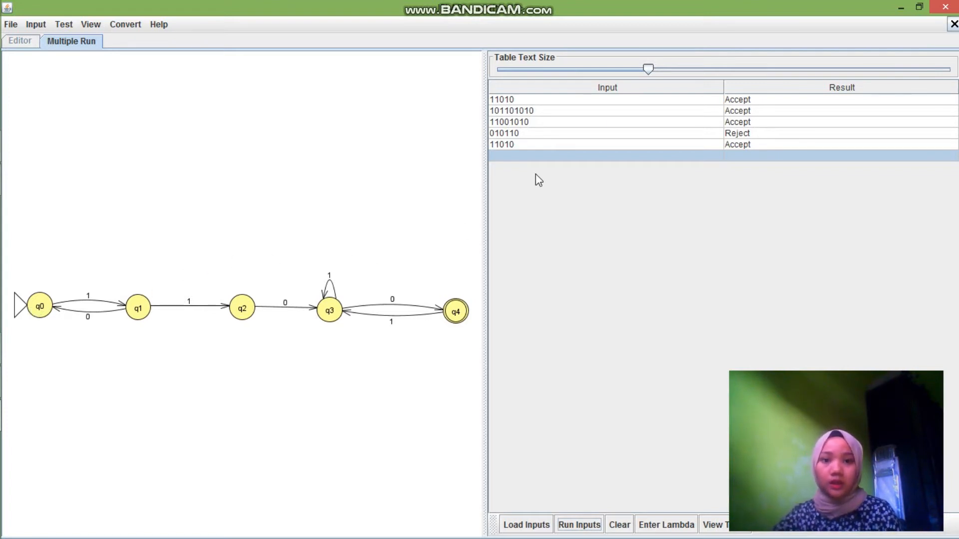
# Enter 10000010 as the sixth input string and run the inputs again
pyautogui.click(534, 156)
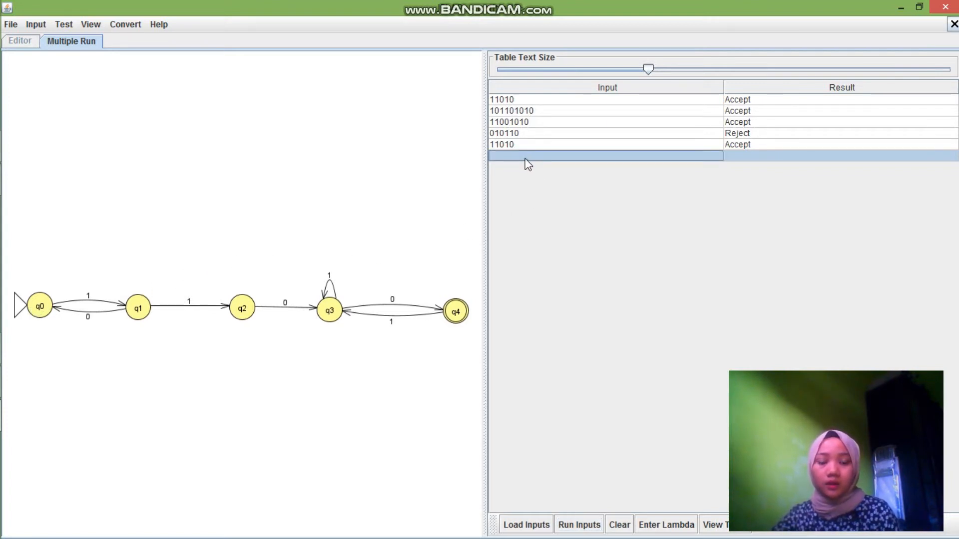
pyautogui.write('1')
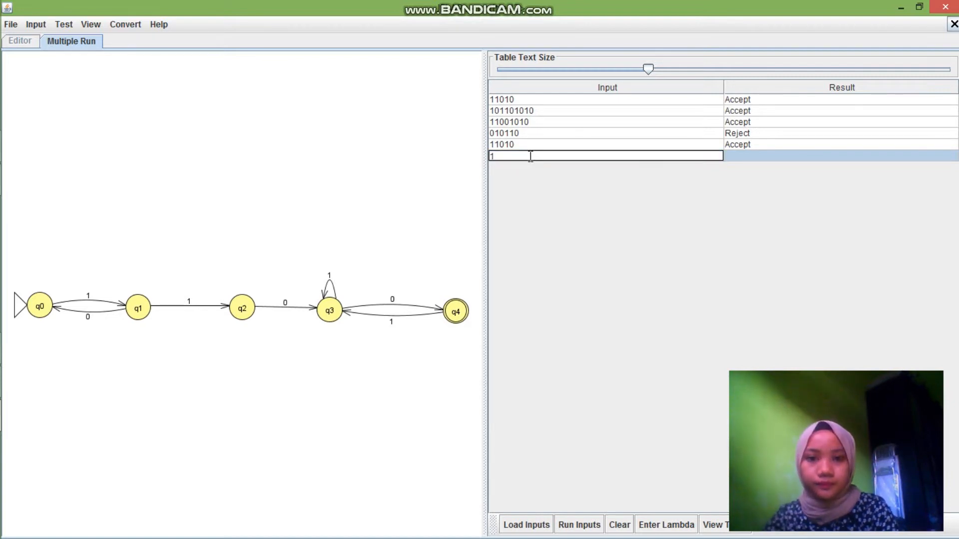
pyautogui.write('000010')
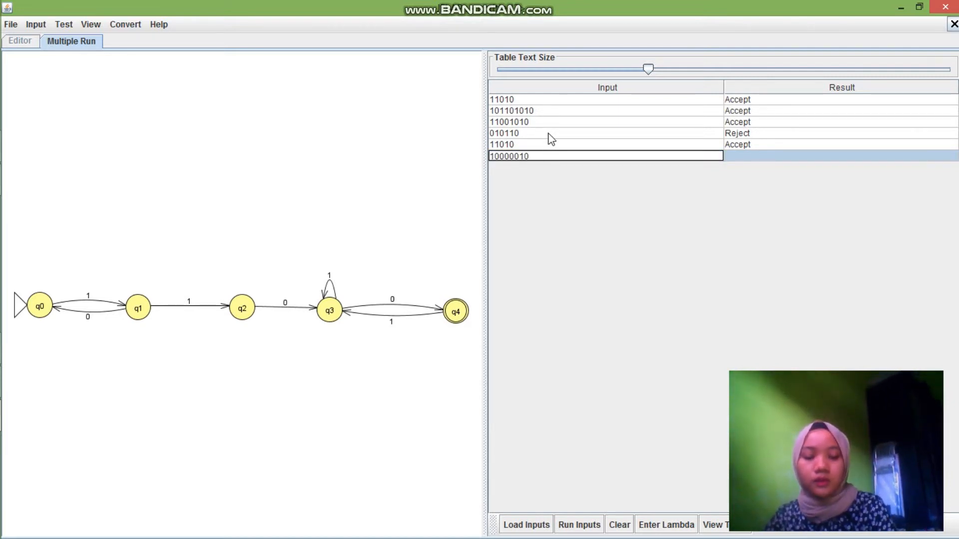
pyautogui.click(600, 520)
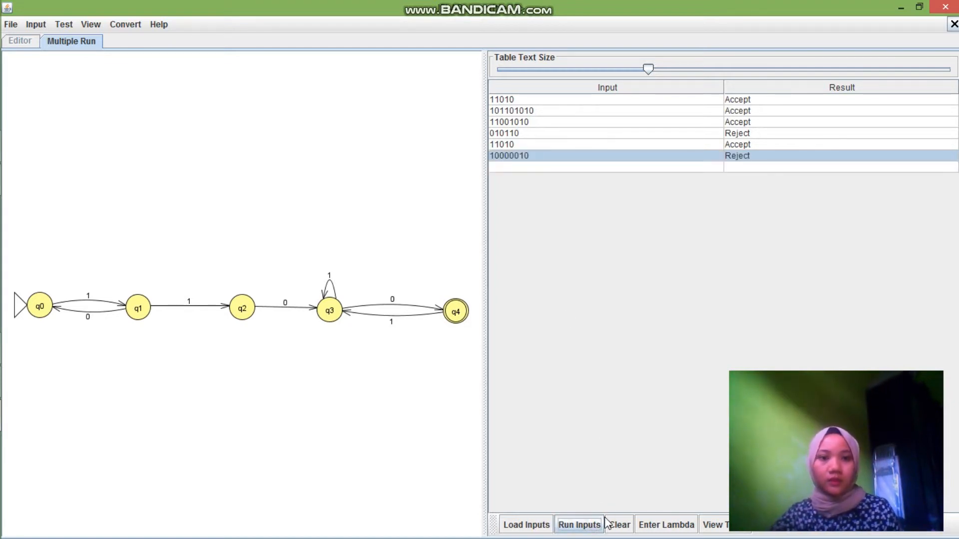
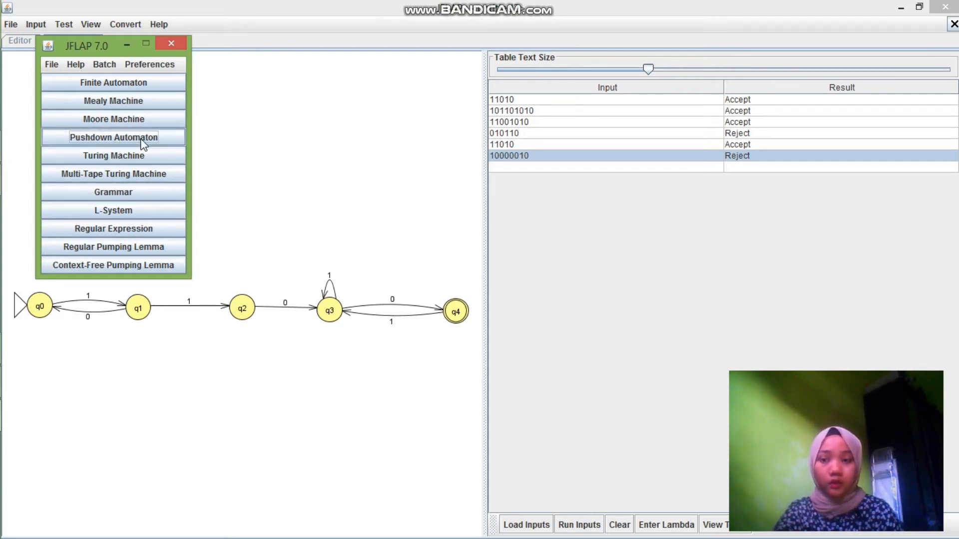
# Create a new pushdown automaton with Multiple Character Input and maximize its editor window
pyautogui.click(122, 138)
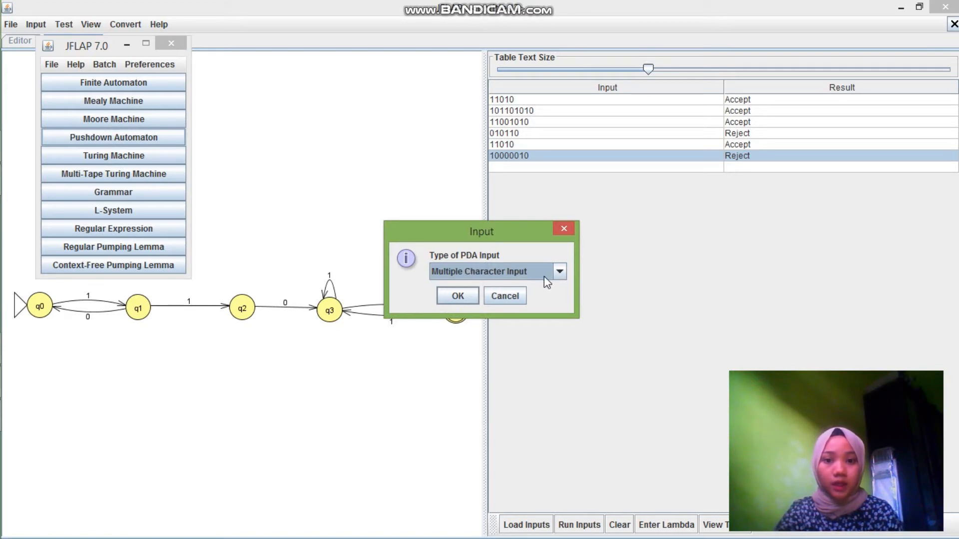
pyautogui.click(459, 297)
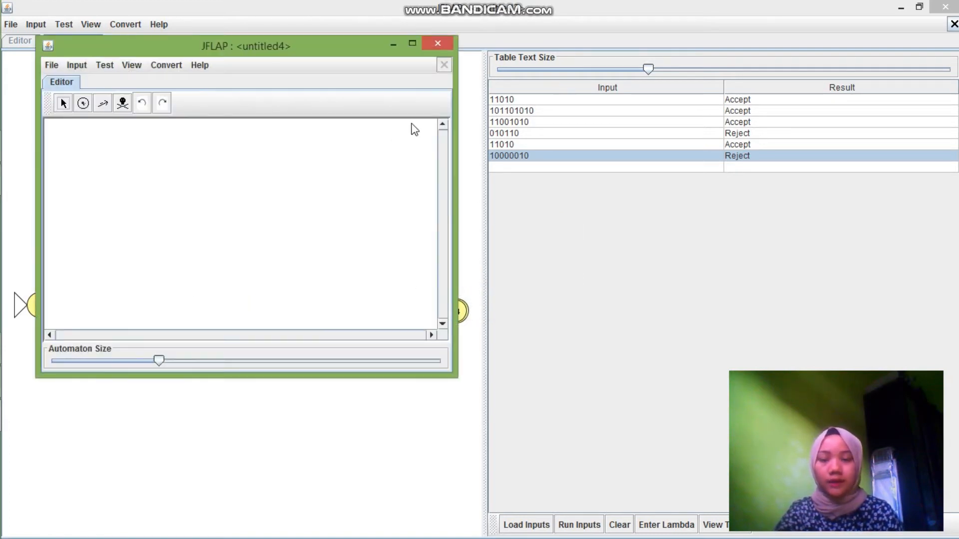
pyautogui.click(412, 44)
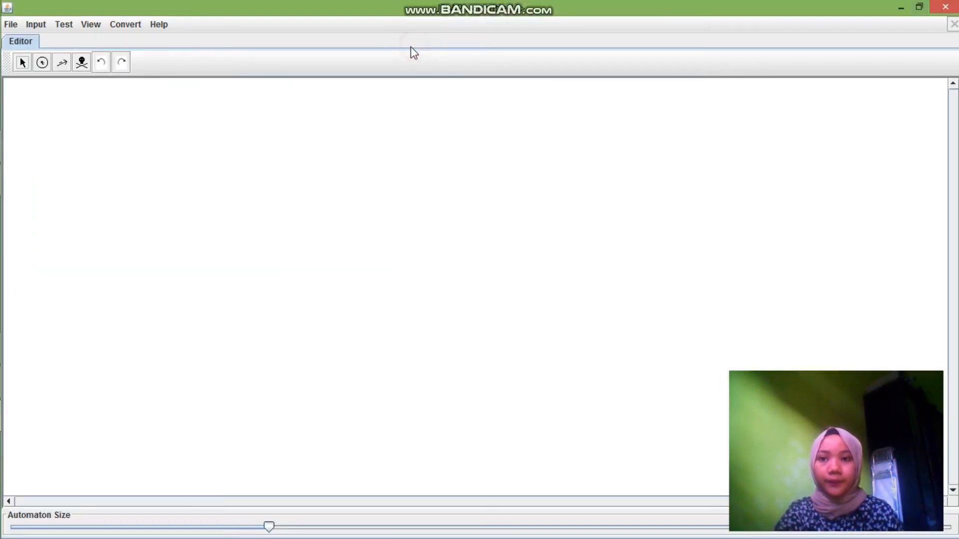
# Place four states in a roughly horizontal row across the upper part of the empty canvas
pyautogui.click(42, 64)
pyautogui.click(129, 172)
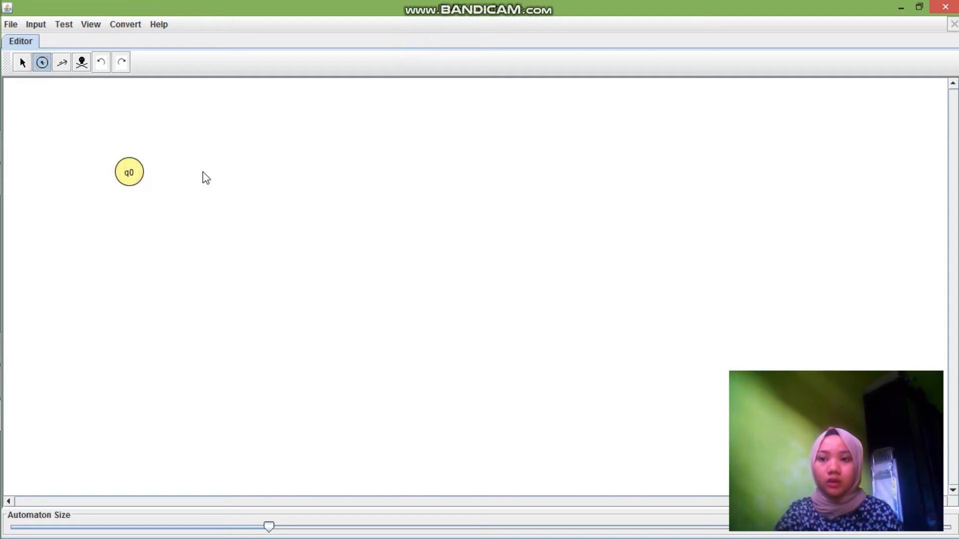
pyautogui.click(220, 172)
pyautogui.click(312, 172)
pyautogui.click(401, 163)
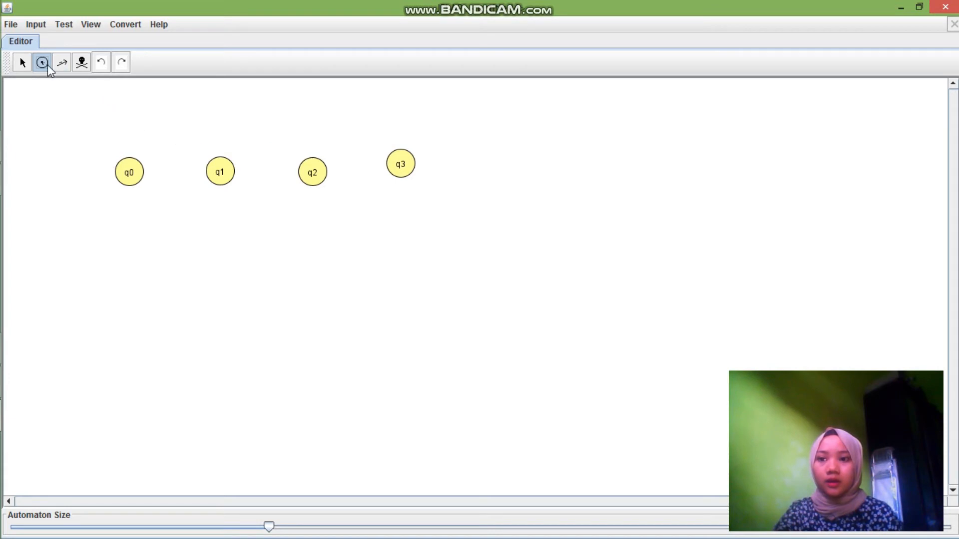
# Add a transition from q0 to q1 that reads x, pops λ and pushes X
pyautogui.click(62, 63)
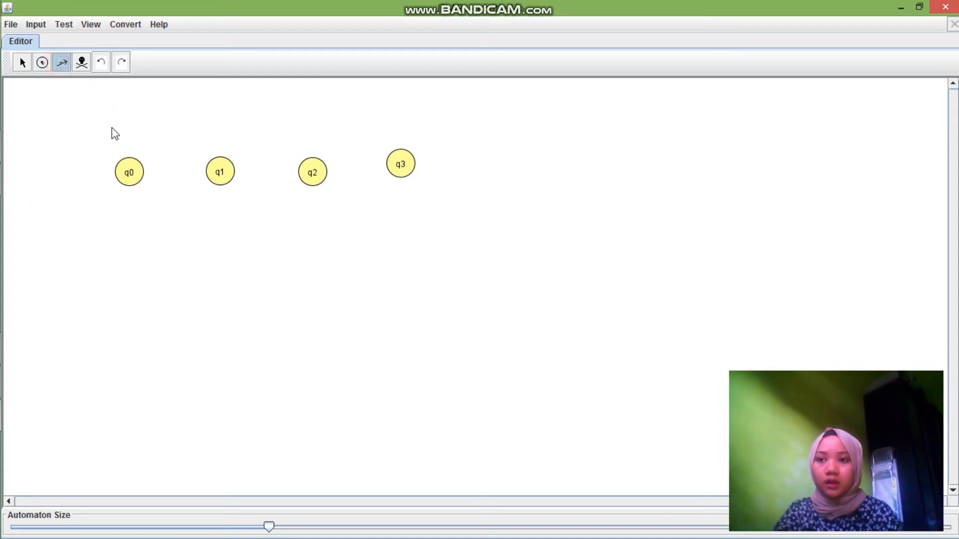
pyautogui.moveTo(134, 185); pyautogui.dragTo(218, 178)
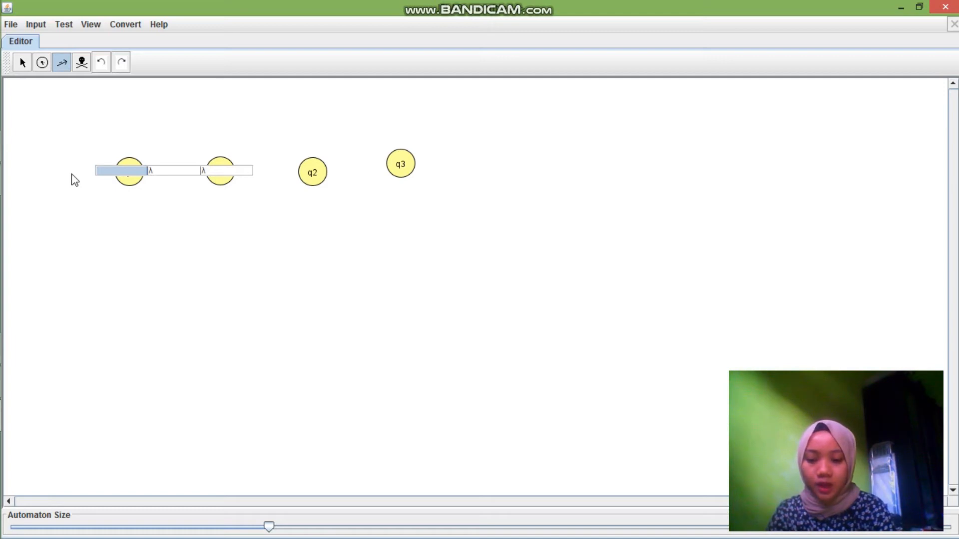
pyautogui.write('x')
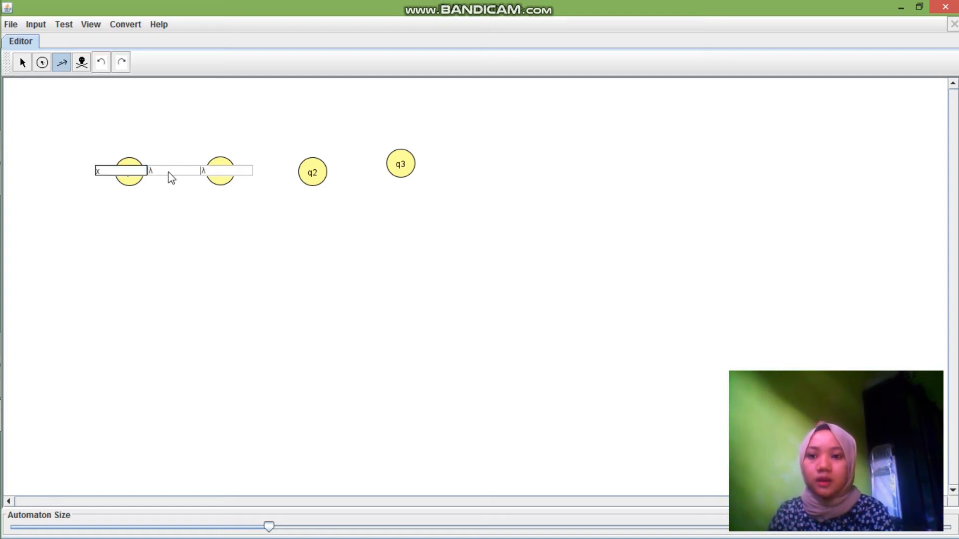
pyautogui.click(209, 173)
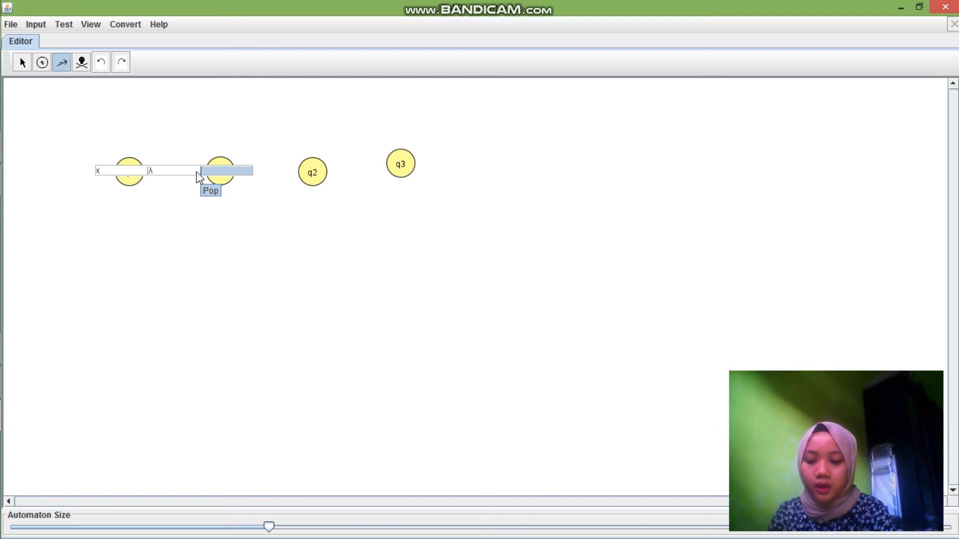
pyautogui.write('X')
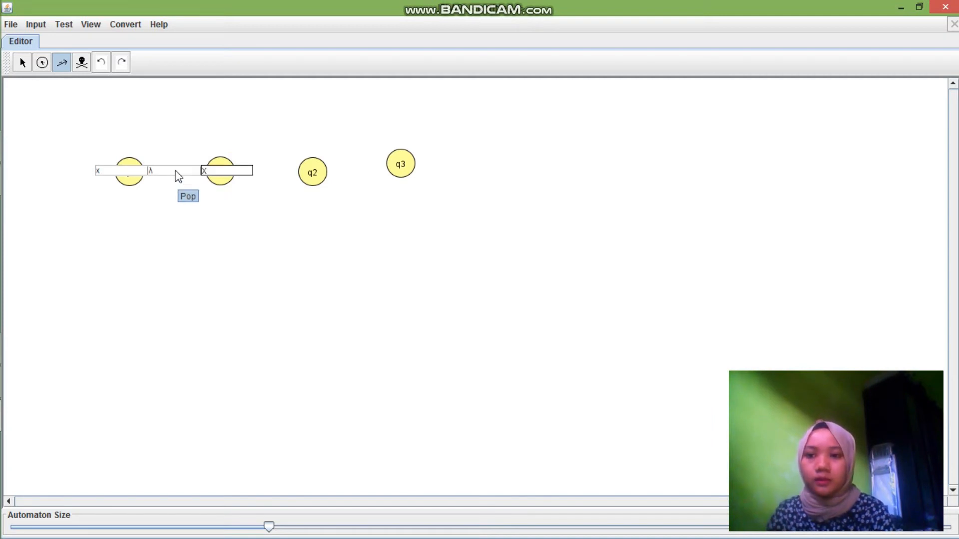
pyautogui.click(168, 215)
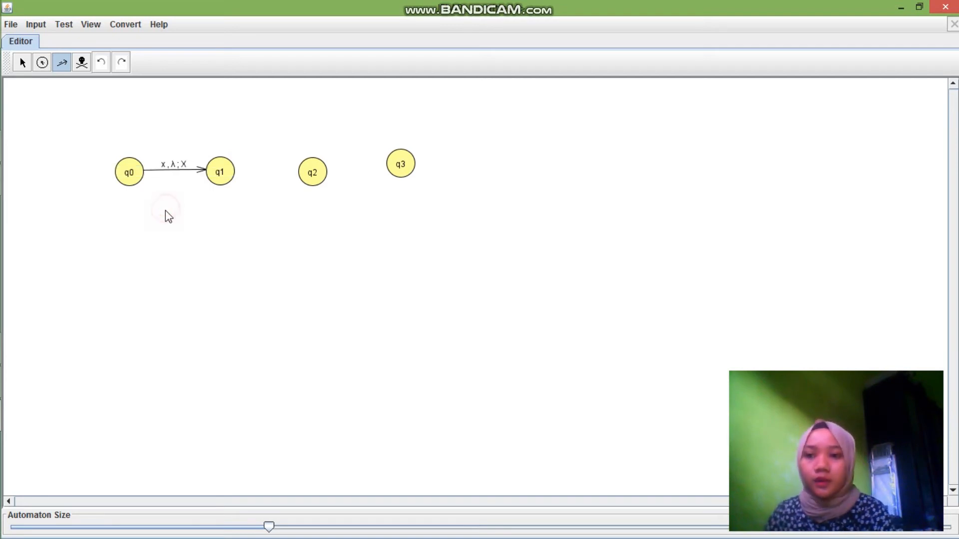
# Add a self-loop on q1 that reads x, pops X and pushes λ
pyautogui.click(222, 174)
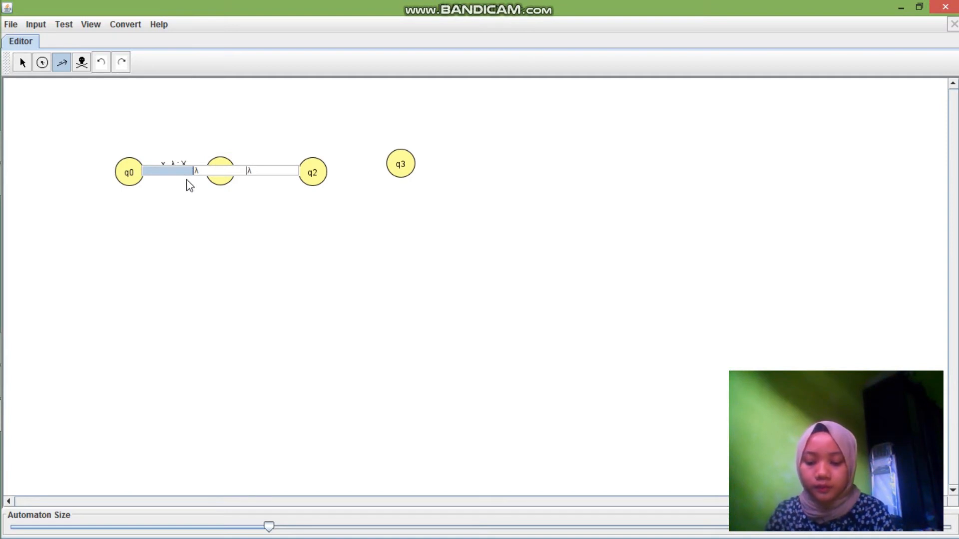
pyautogui.write('x')
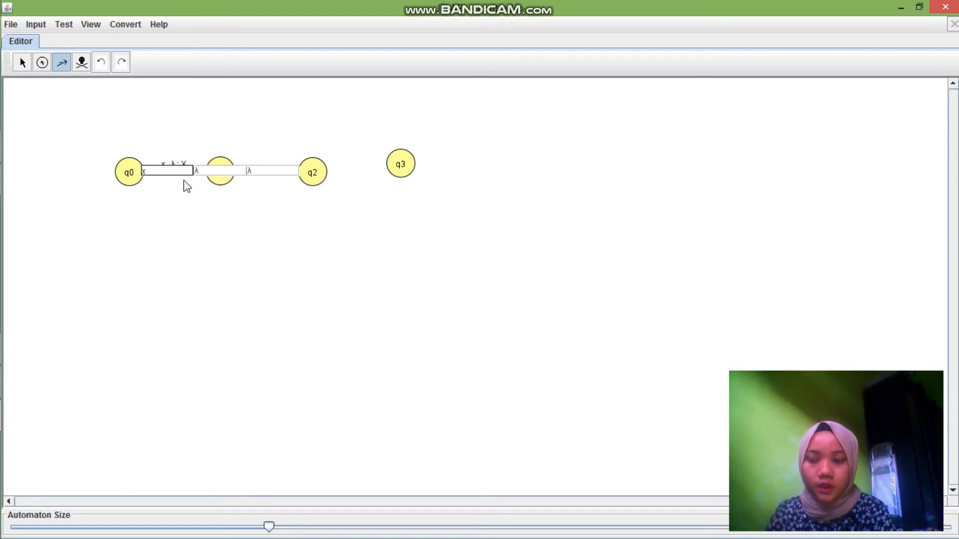
pyautogui.click(220, 172)
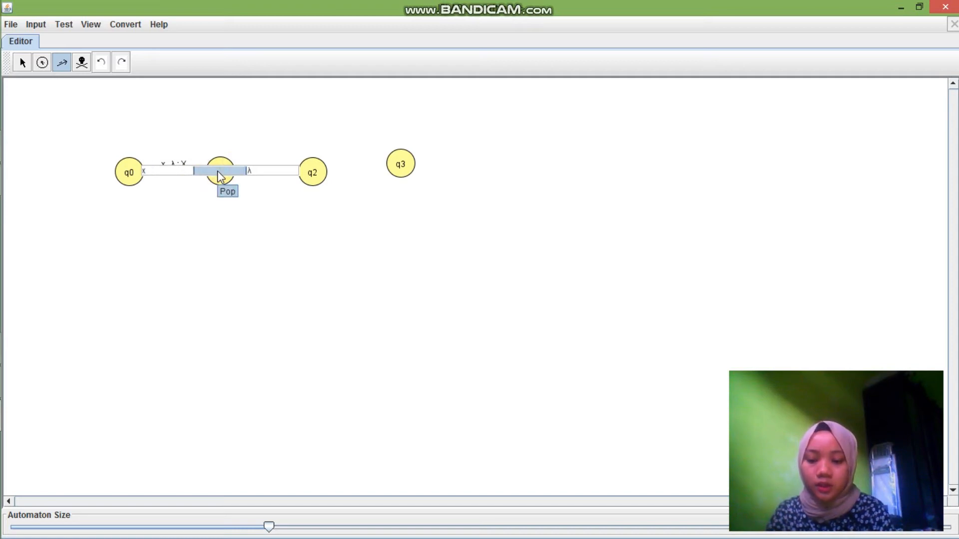
pyautogui.write('X')
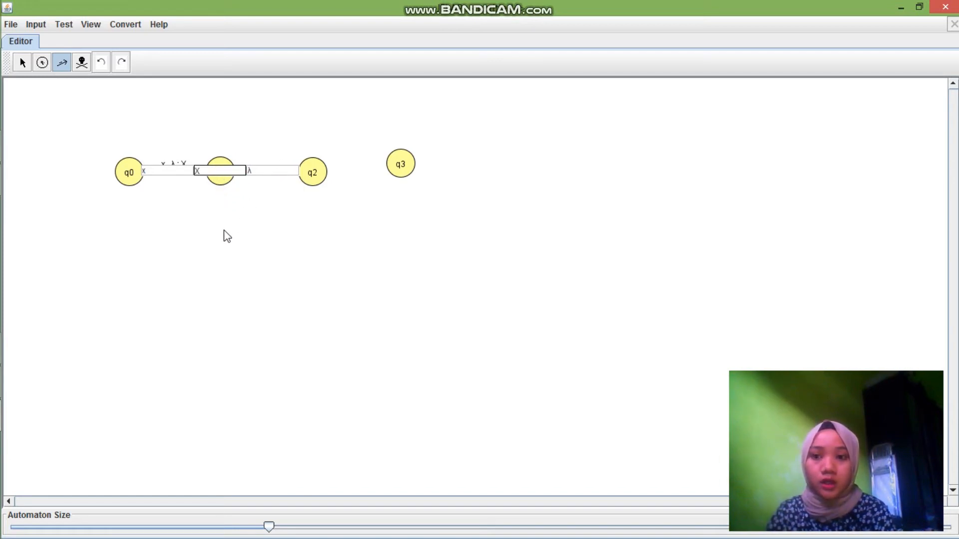
pyautogui.click(219, 246)
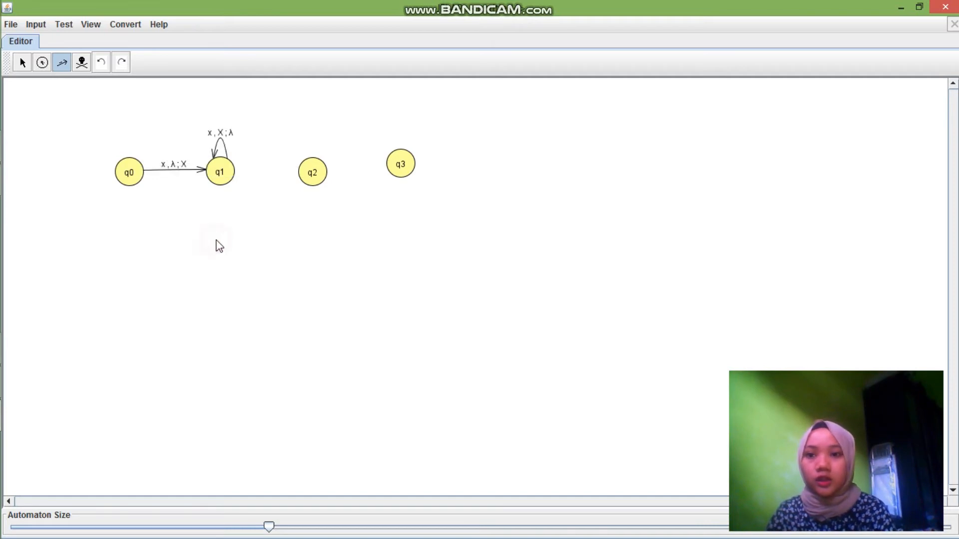
# Add a transition from q1 to q2 that reads y, pops λ and pushes Y
pyautogui.moveTo(221, 177); pyautogui.dragTo(312, 173)
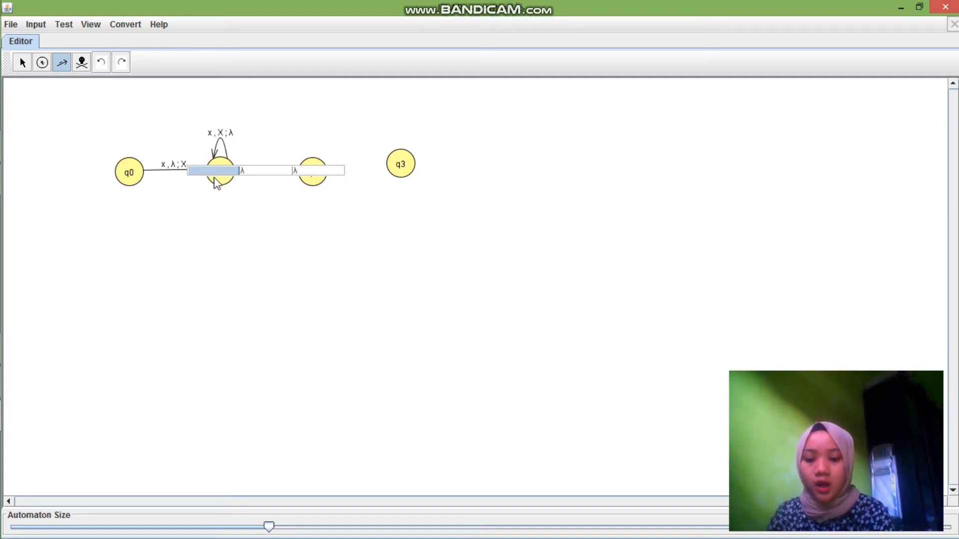
pyautogui.write('y')
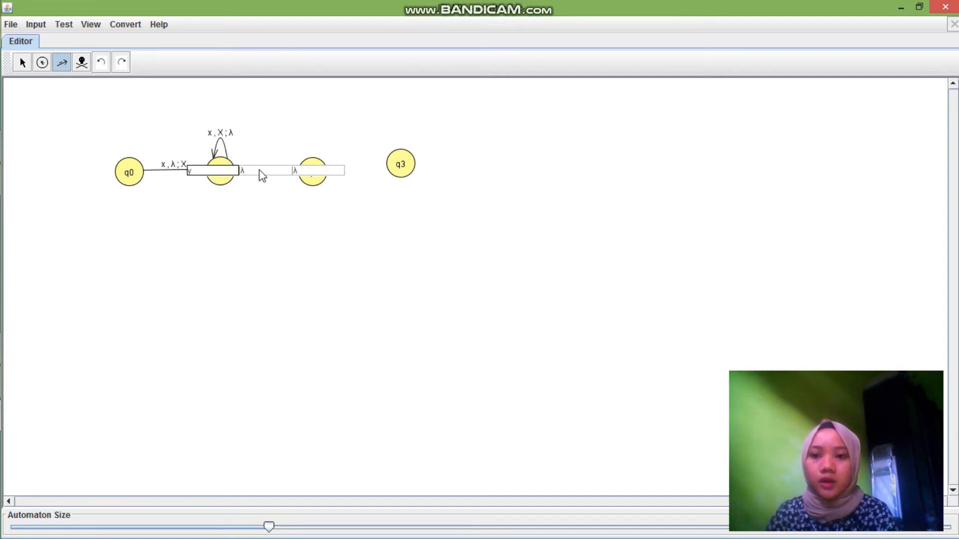
pyautogui.click(301, 172)
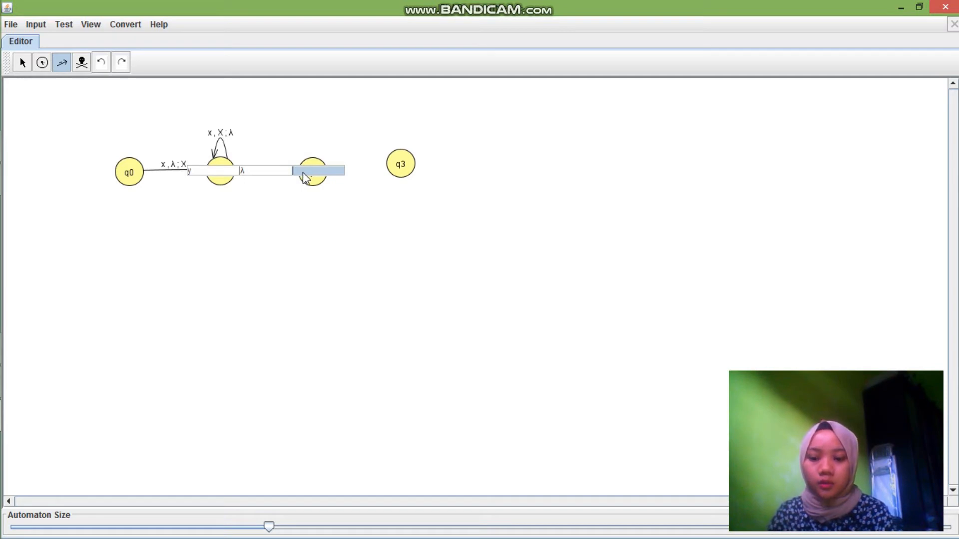
pyautogui.write('Y')
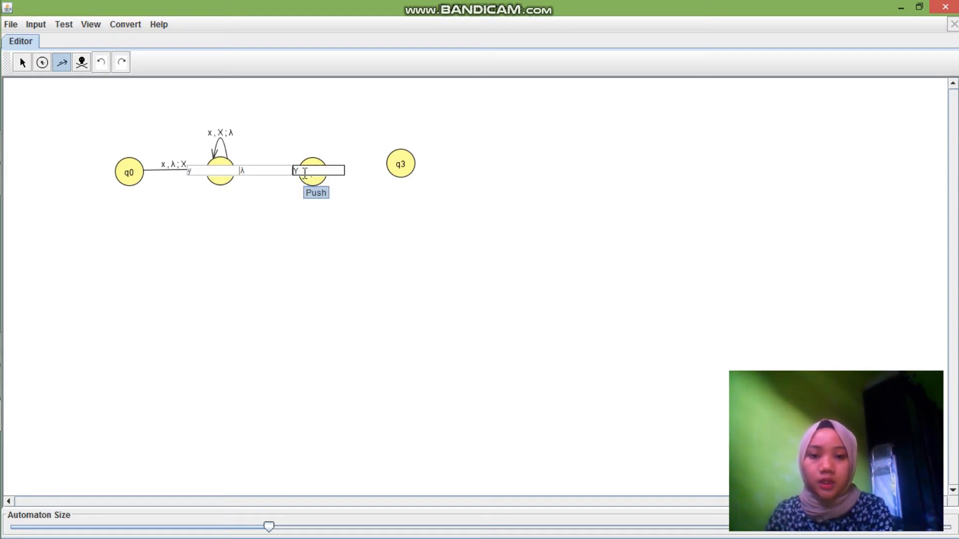
pyautogui.click(285, 266)
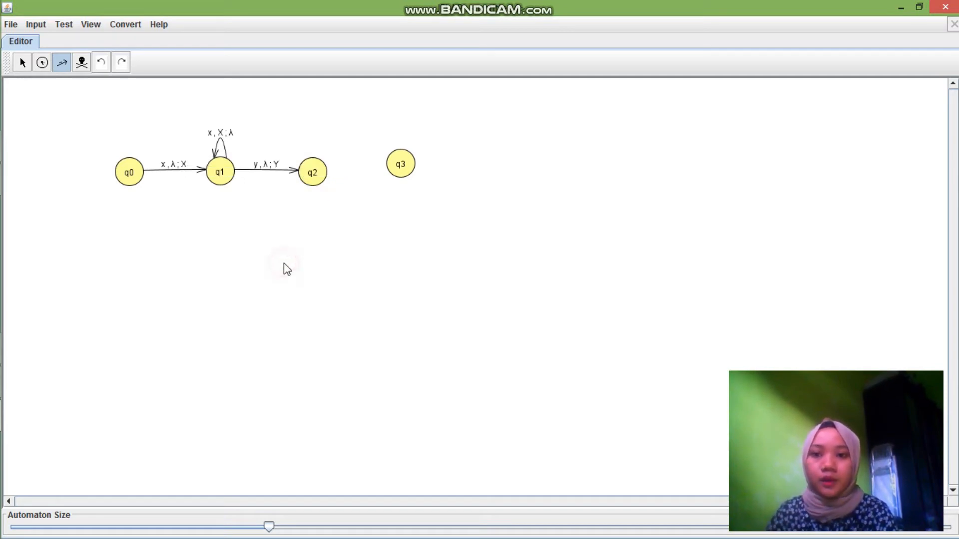
# Add a self-loop on q2 that reads y, pops Y and pushes λ
pyautogui.click(310, 175)
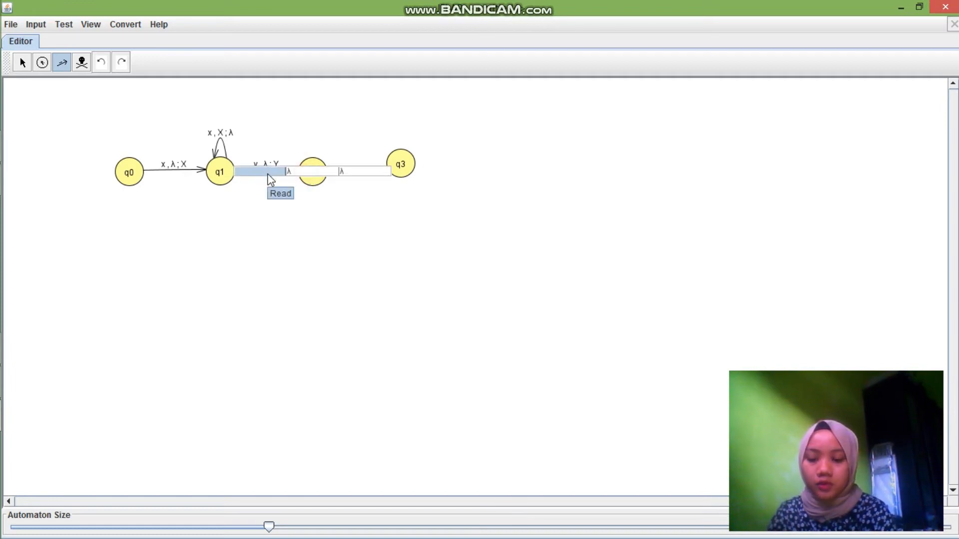
pyautogui.write('x')
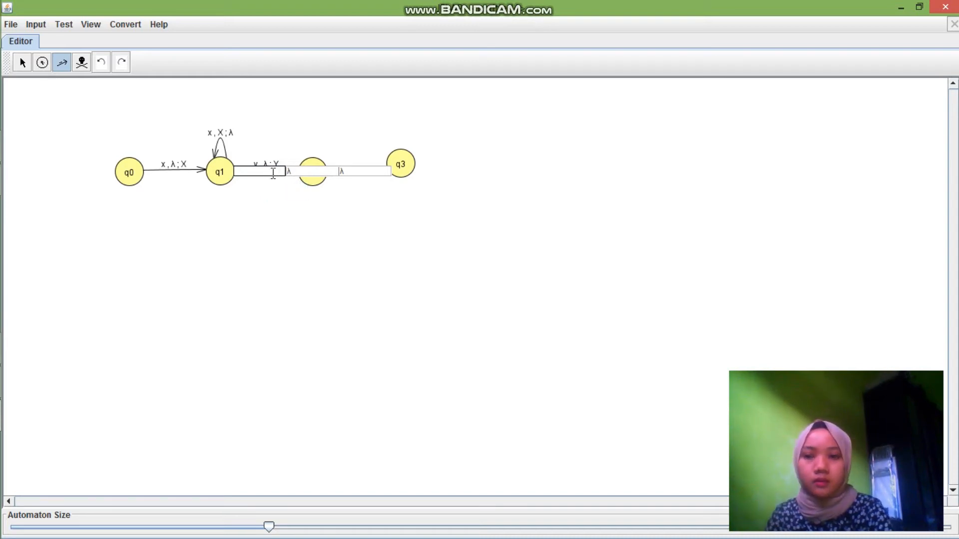
pyautogui.click(298, 175)
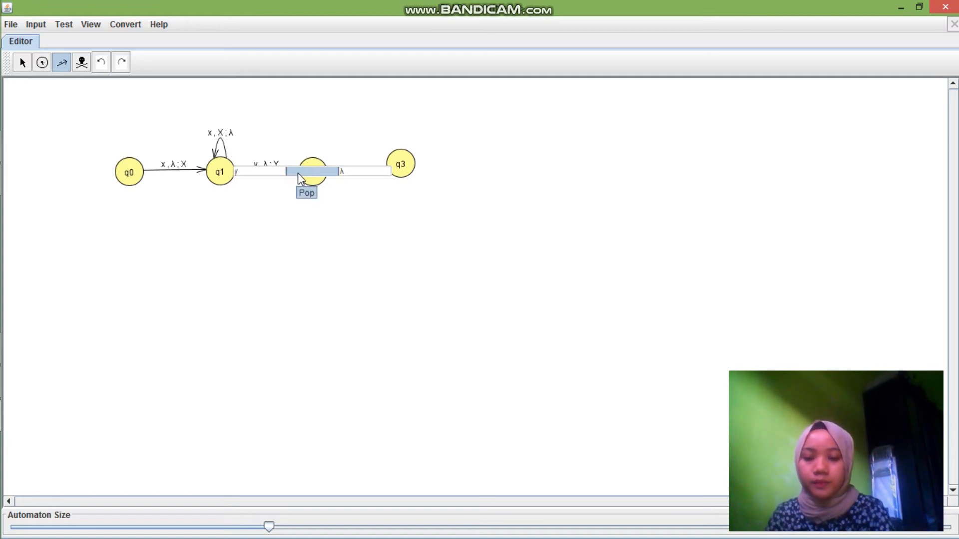
pyautogui.write('Y')
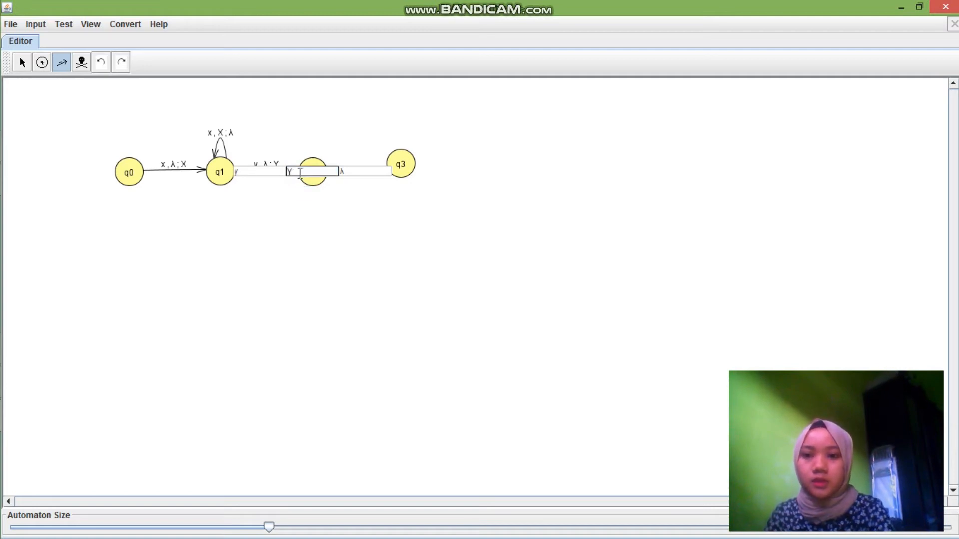
pyautogui.click(332, 225)
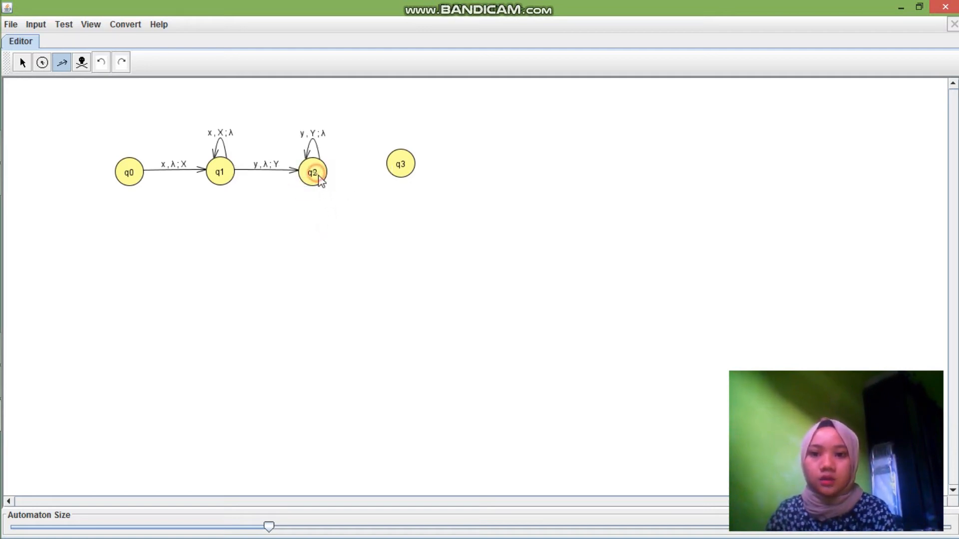
# Add a transition from q2 to q3 that reads z, leaving both pop and push as λ
pyautogui.moveTo(319, 181); pyautogui.dragTo(400, 166)
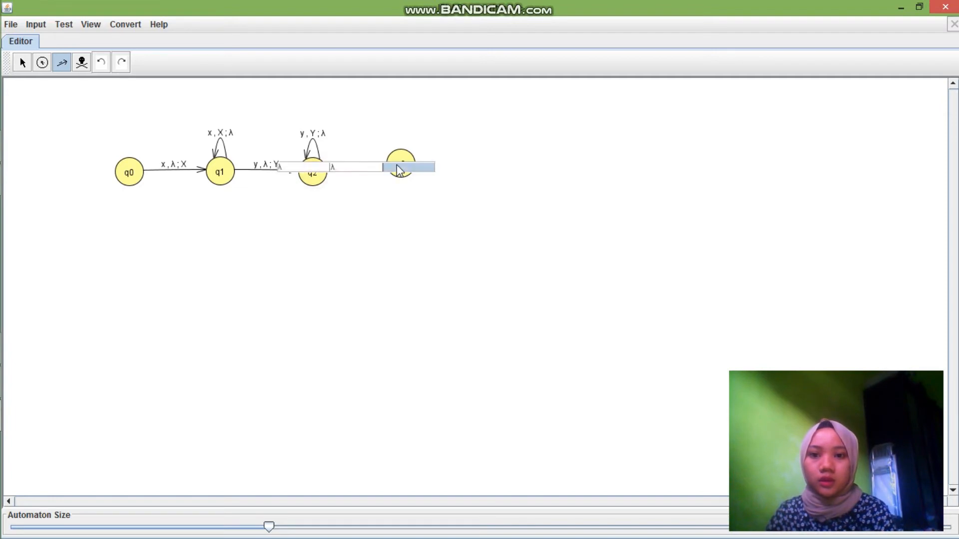
pyautogui.click(301, 169)
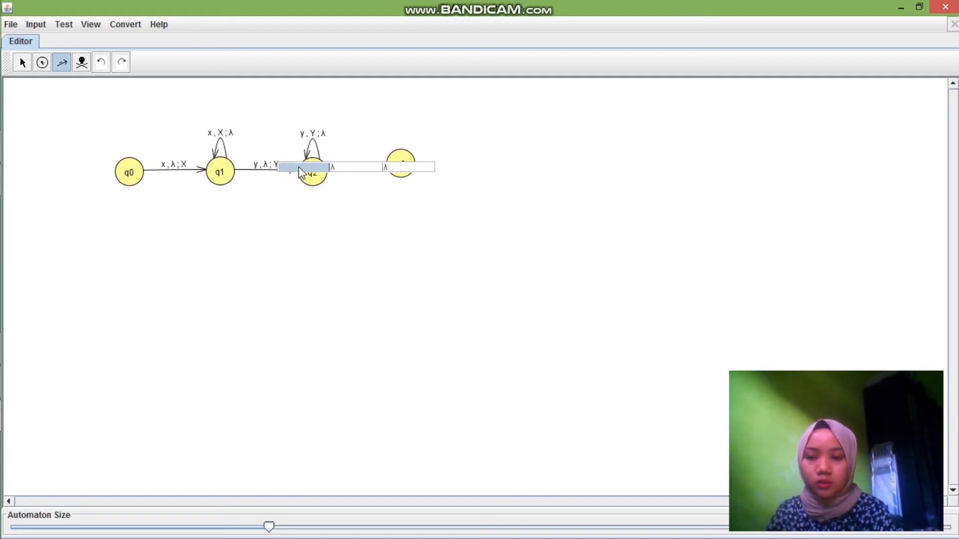
pyautogui.write('Z')
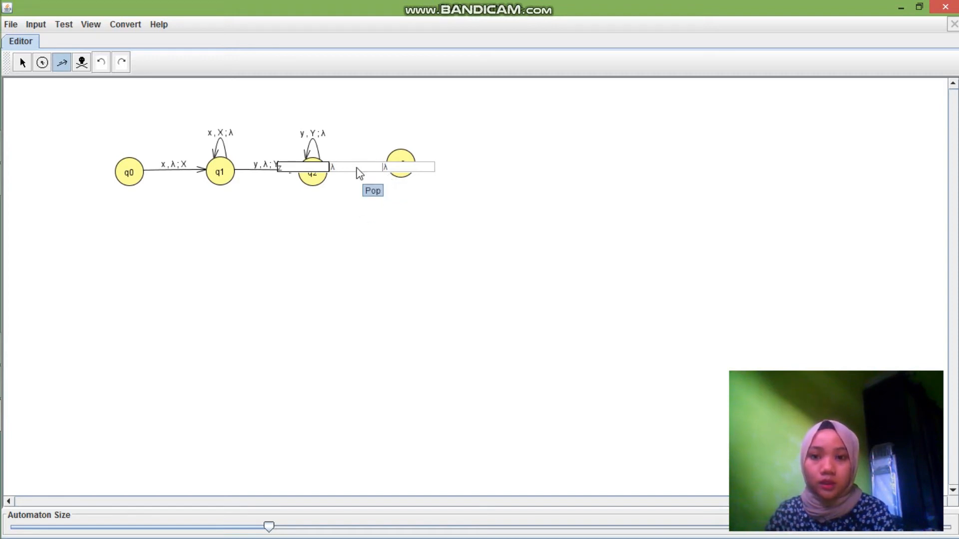
pyautogui.click(339, 237)
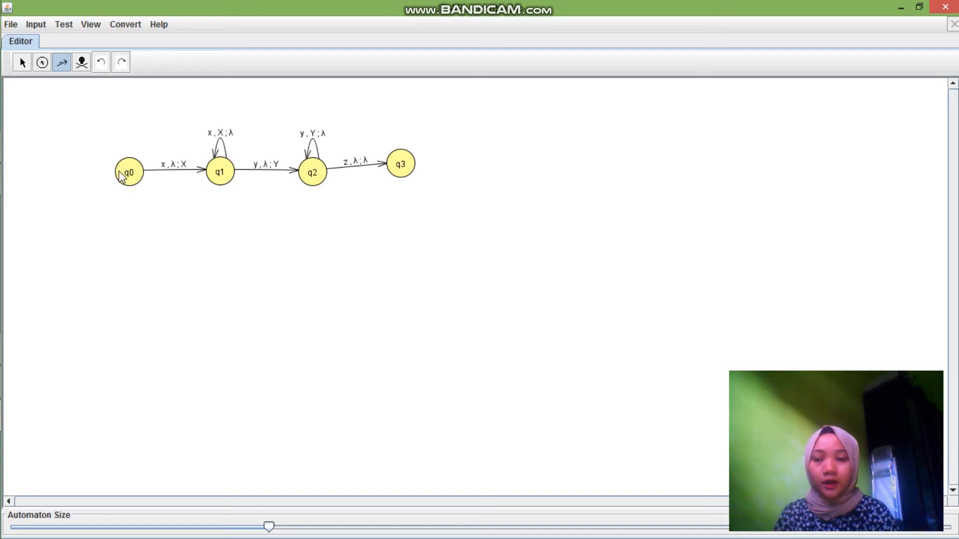
pyautogui.click(129, 180)
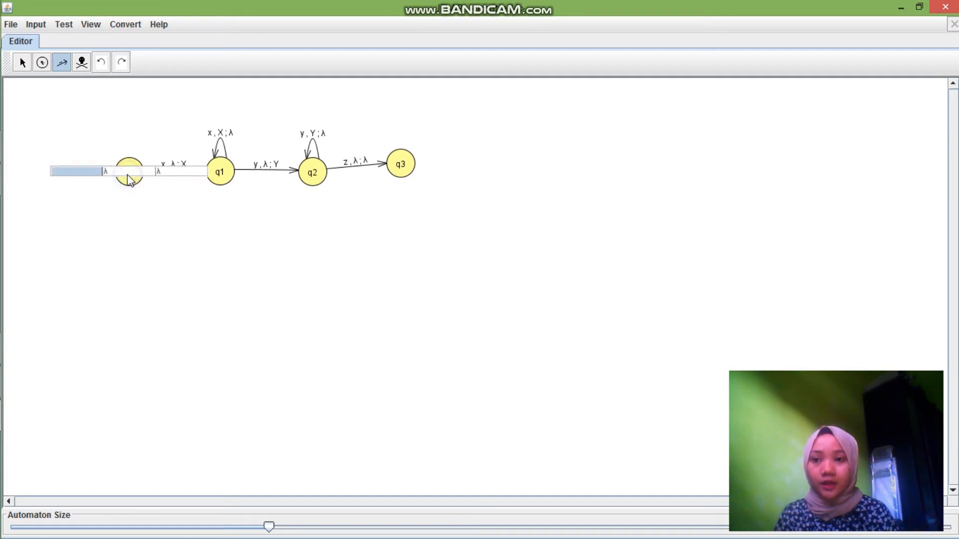
pyautogui.click(132, 236)
pyautogui.click(82, 62)
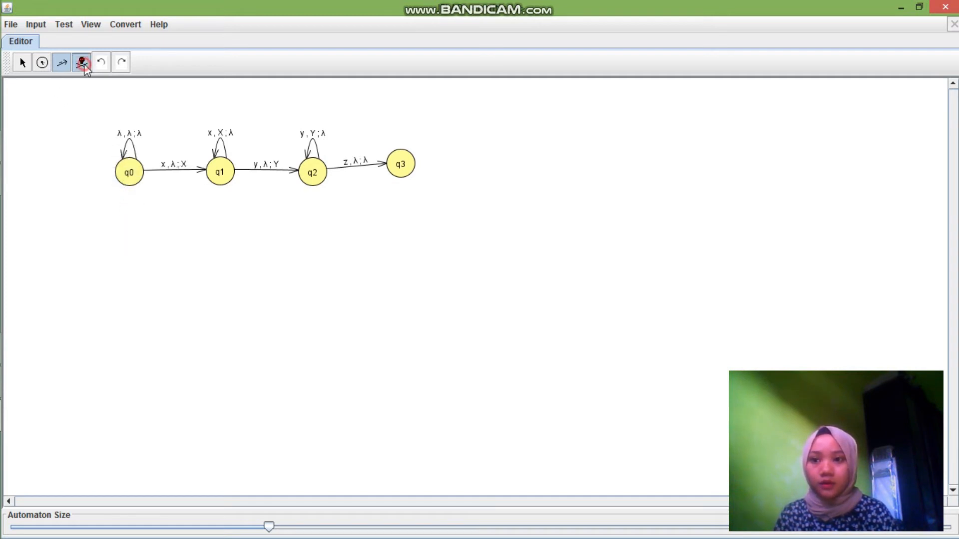
pyautogui.click(127, 143)
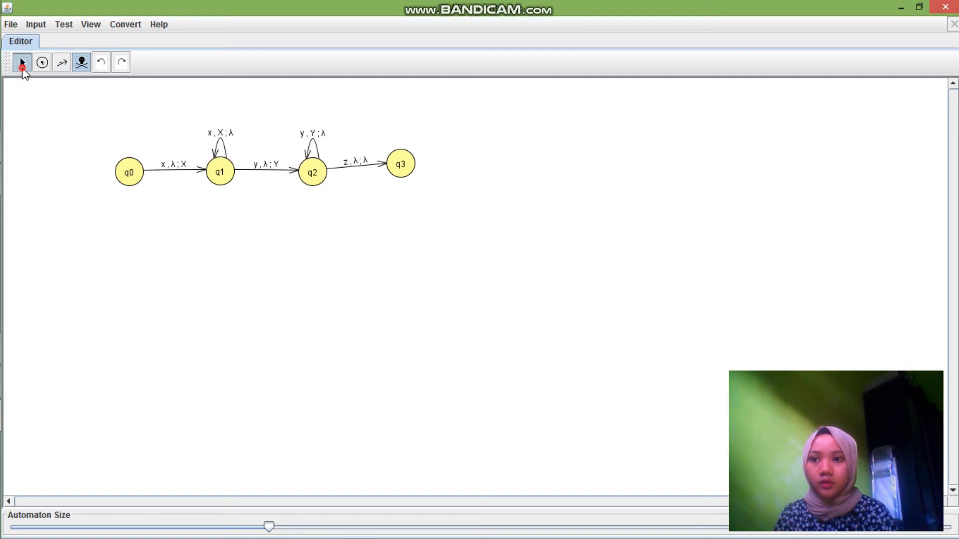
# Set q0 as the initial state of the pushdown automaton
pyautogui.click(22, 62)
pyautogui.rightClick(127, 173)
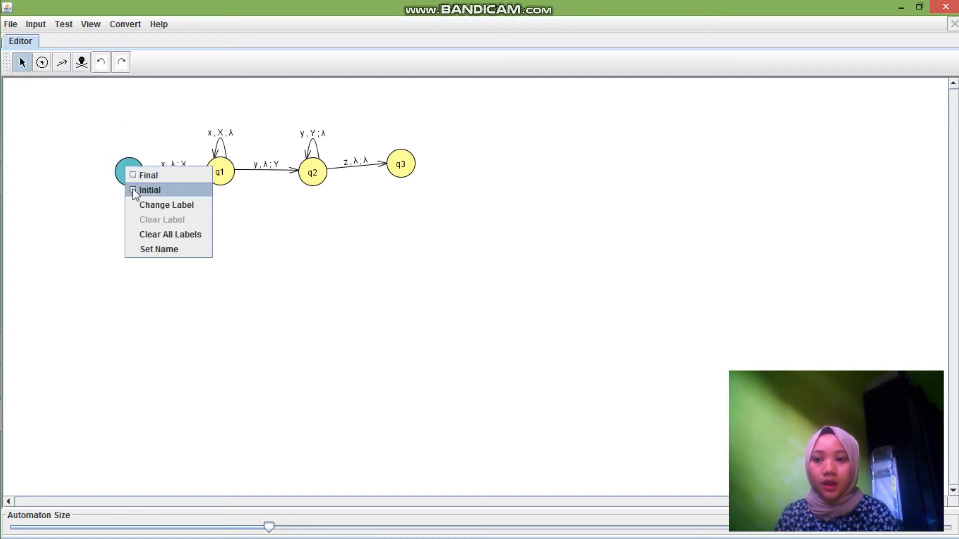
pyautogui.click(133, 191)
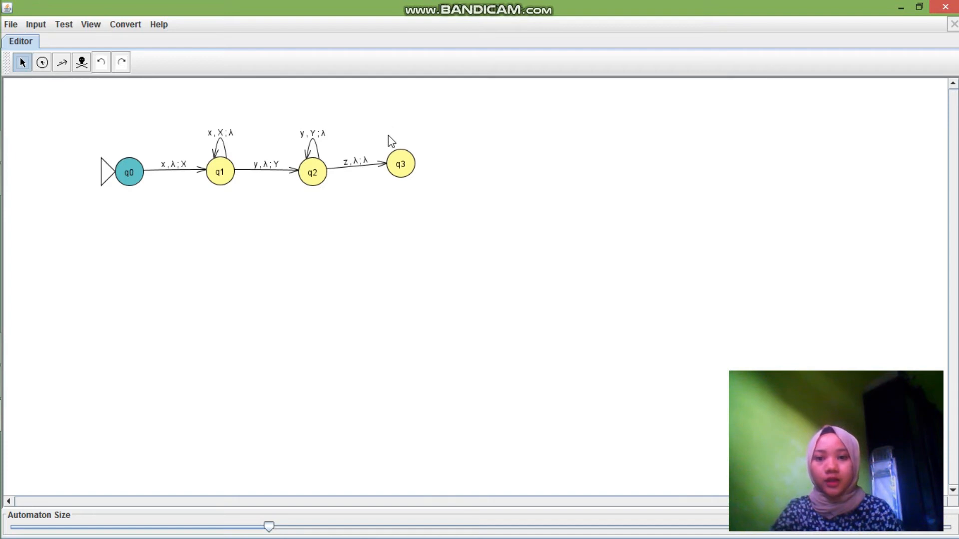
# Make q3 the final state of the pushdown automaton and move it slightly to line up level with q2
pyautogui.rightClick(399, 167)
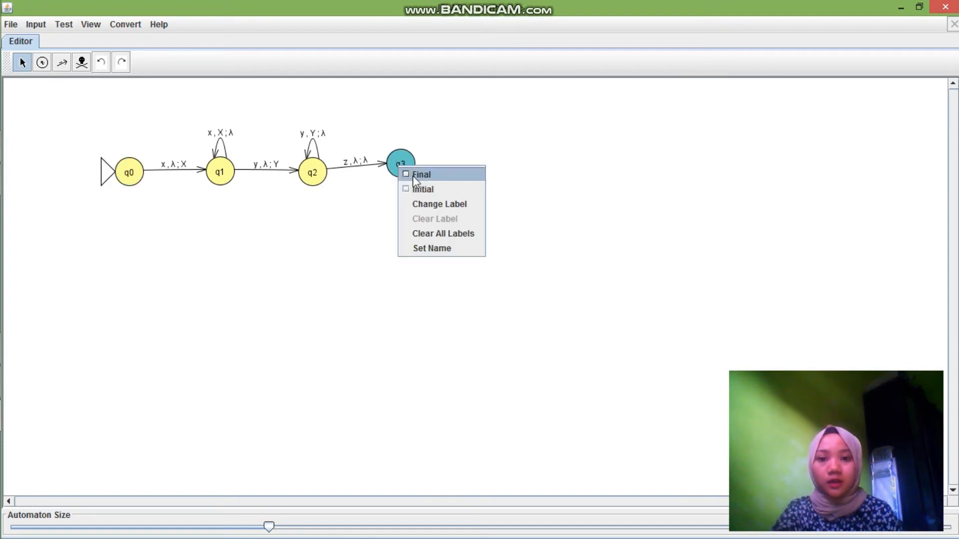
pyautogui.click(413, 174)
pyautogui.moveTo(405, 167); pyautogui.dragTo(413, 177)
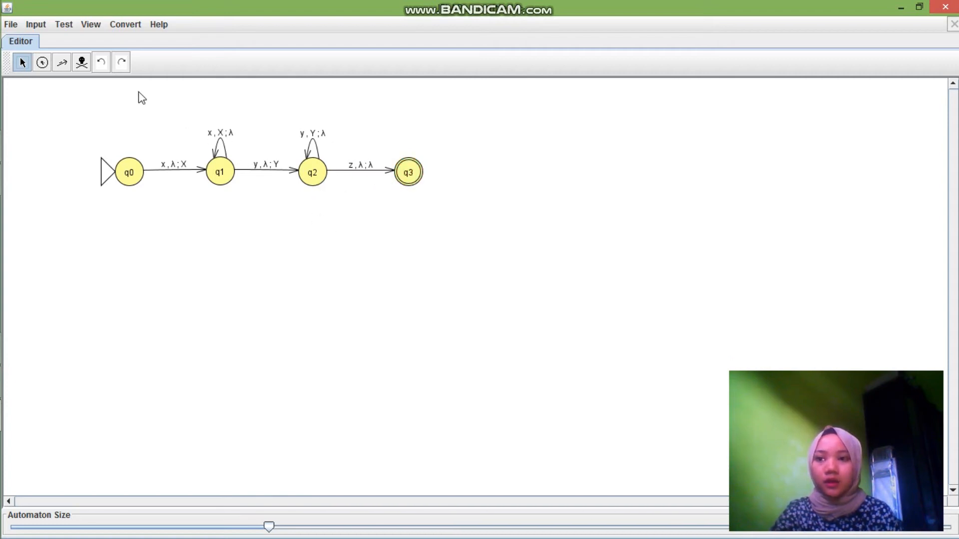
# Test the automaton in a multiple run with the strings xxyyz, xyz, xxyz and xyzxy, accepting by Final State
pyautogui.click(40, 23)
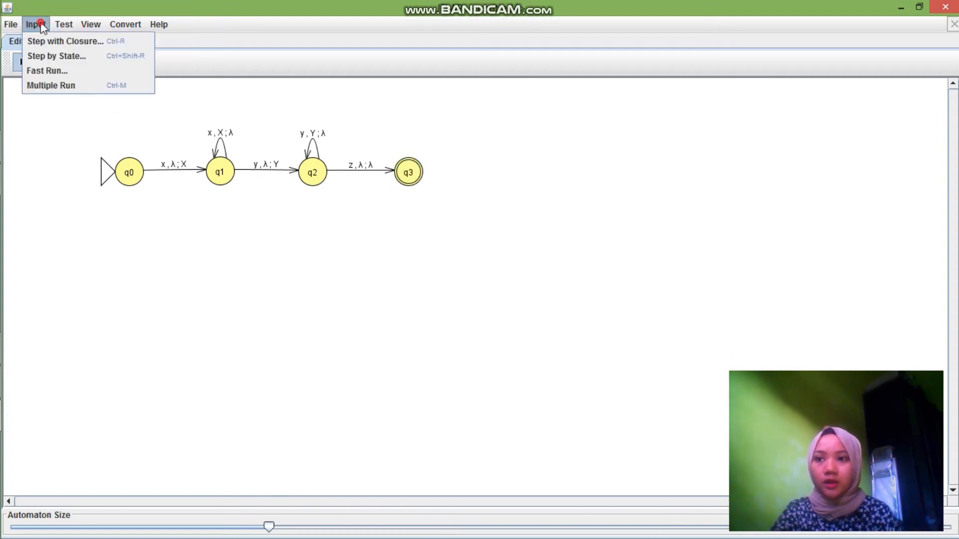
pyautogui.click(47, 85)
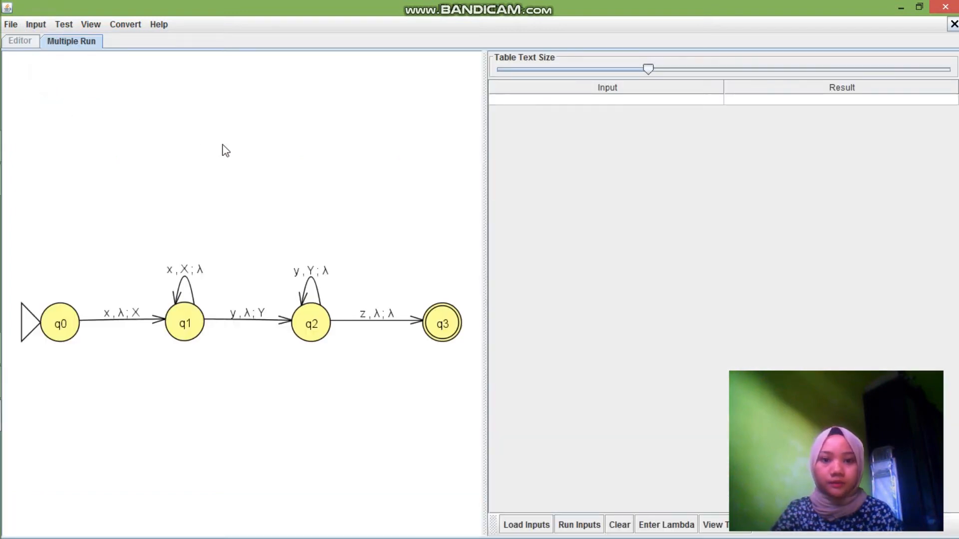
pyautogui.click(508, 98)
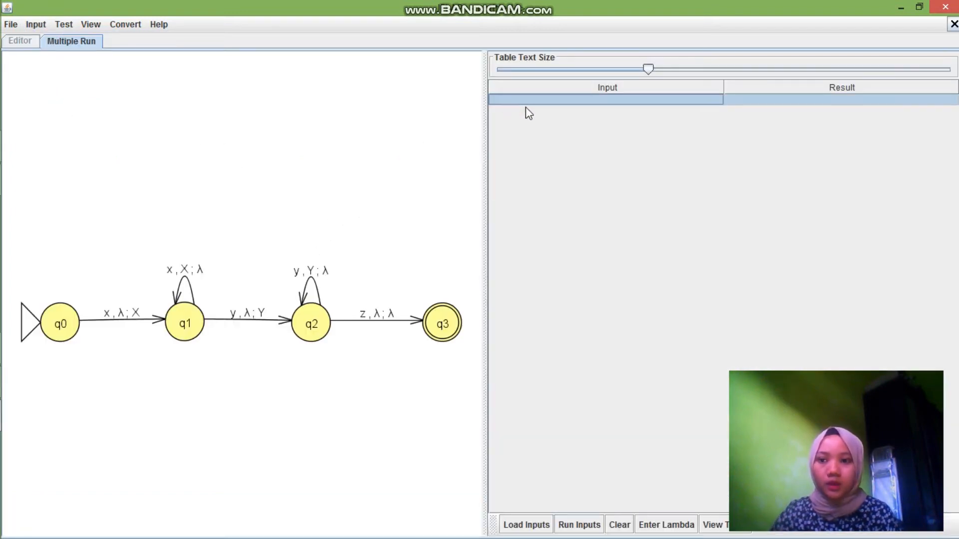
pyautogui.write('xxyyz')
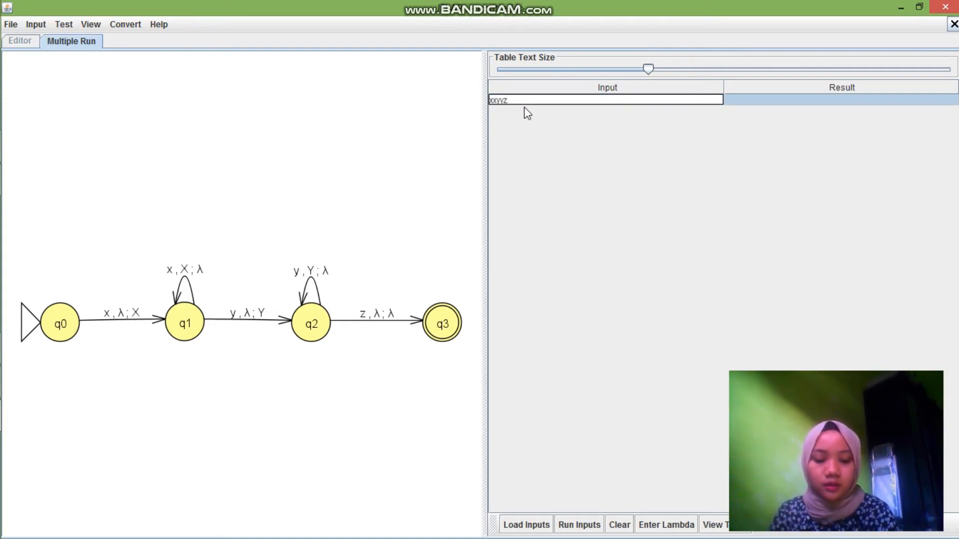
pyautogui.press('Return')
pyautogui.write('xyz')
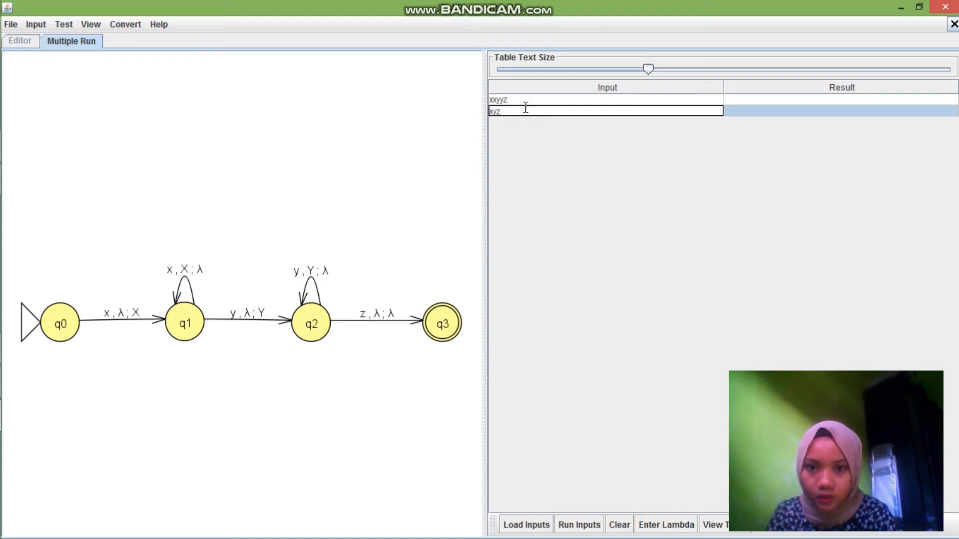
pyautogui.press('Return')
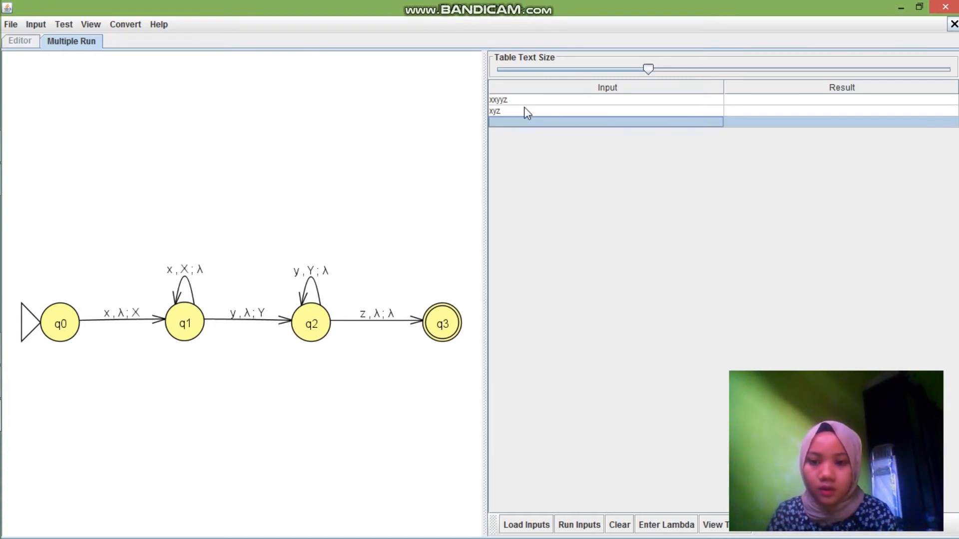
pyautogui.write('xxyz')
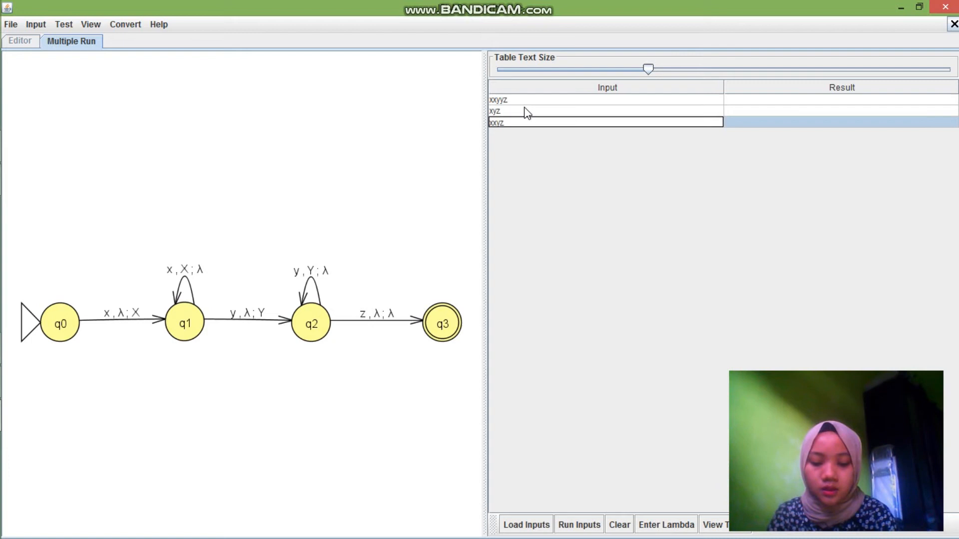
pyautogui.press('Return')
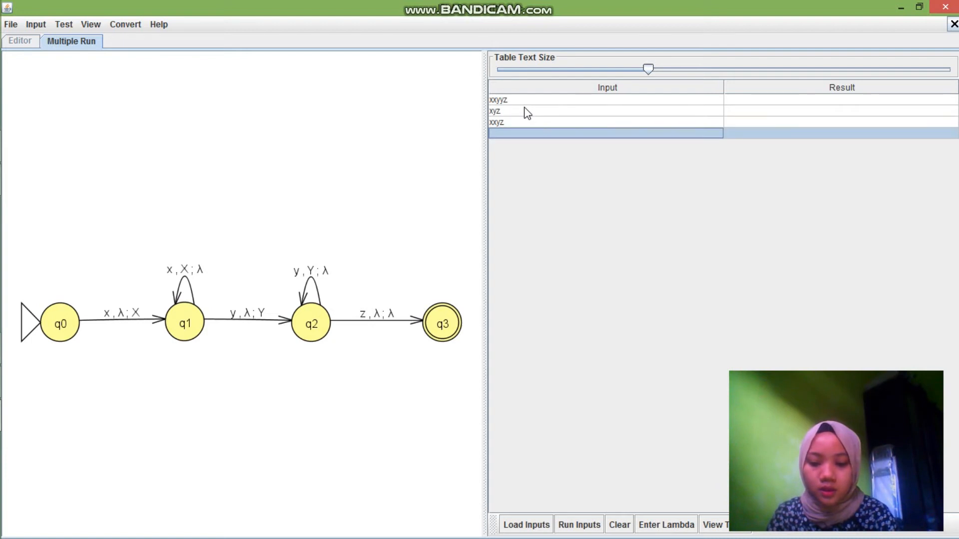
pyautogui.write('xyzxy')
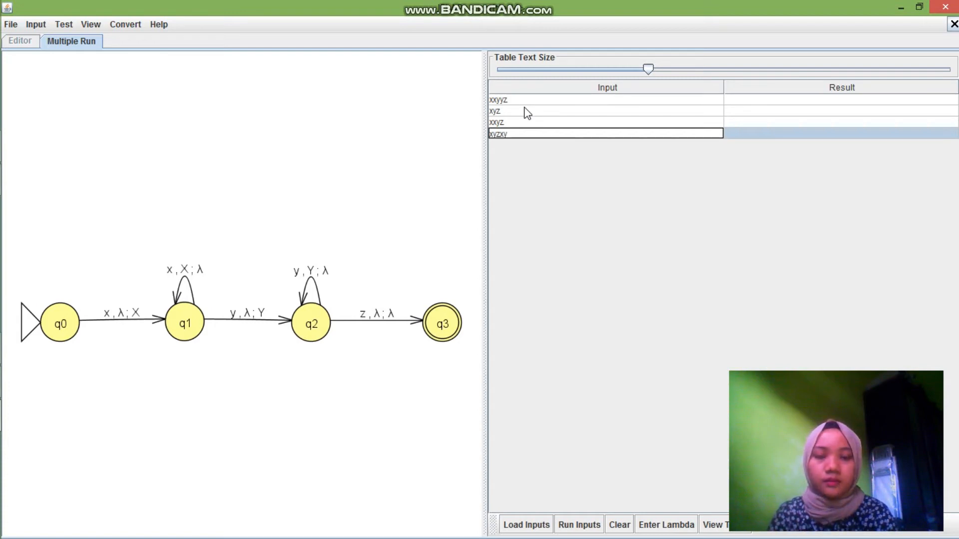
pyautogui.press('Return')
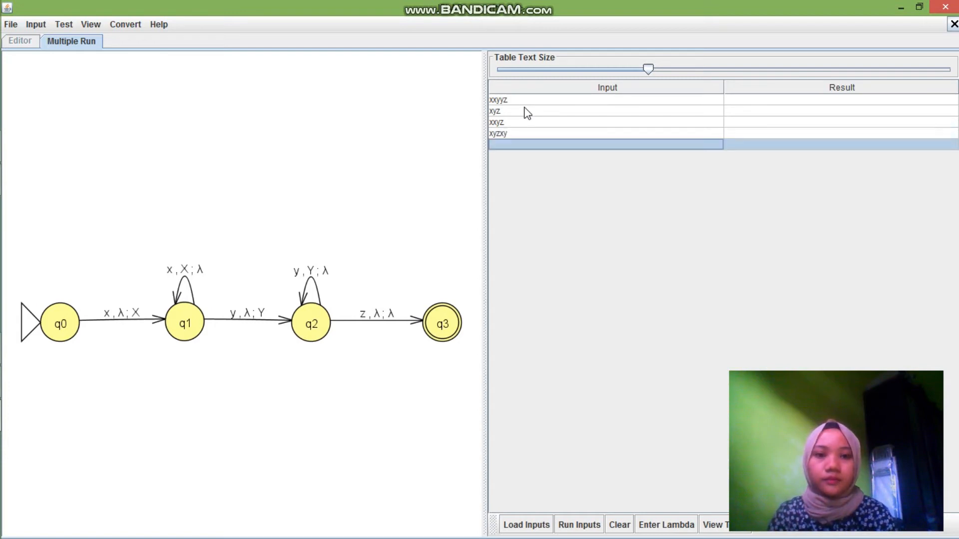
pyautogui.click(579, 525)
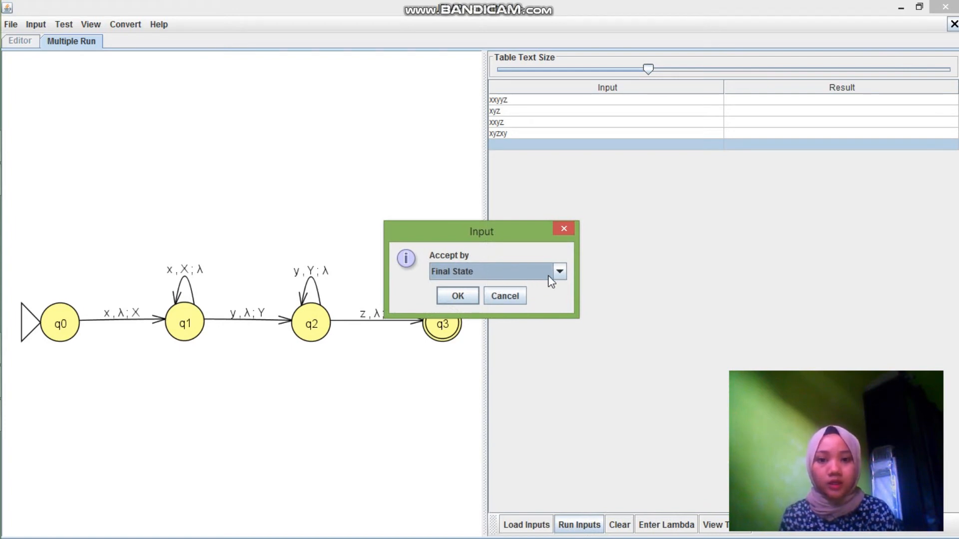
pyautogui.click(466, 296)
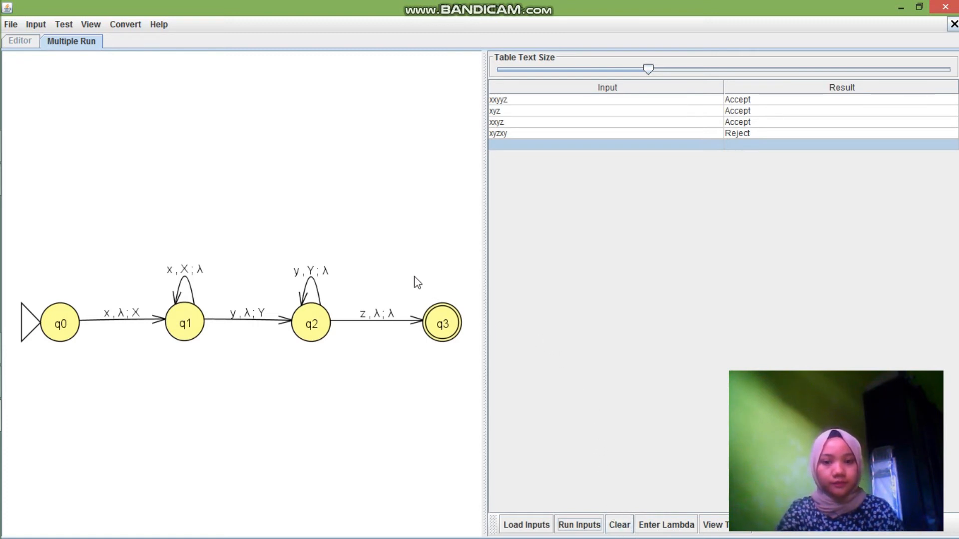
# Add the string xyyz to the test inputs and rerun them all, accepting by Final State
pyautogui.click(571, 148)
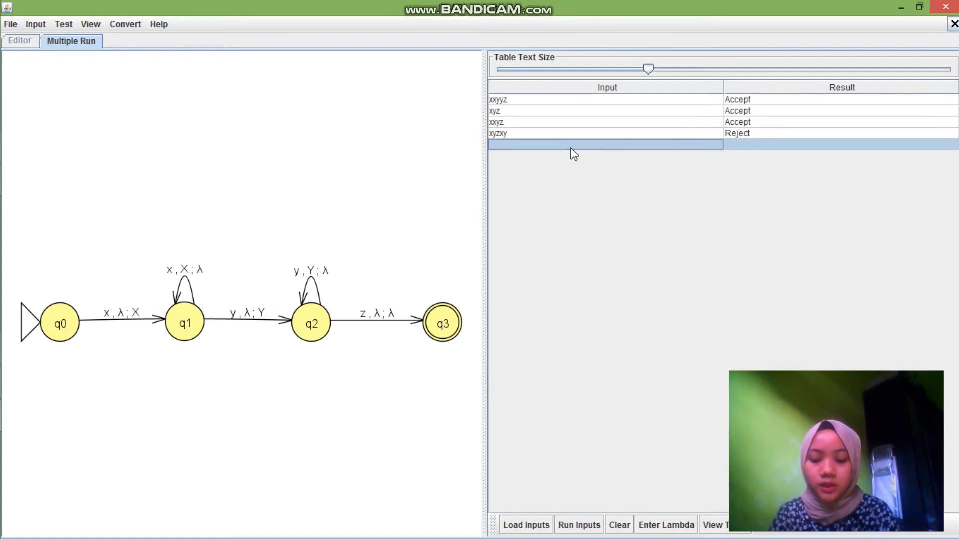
pyautogui.write('xy')
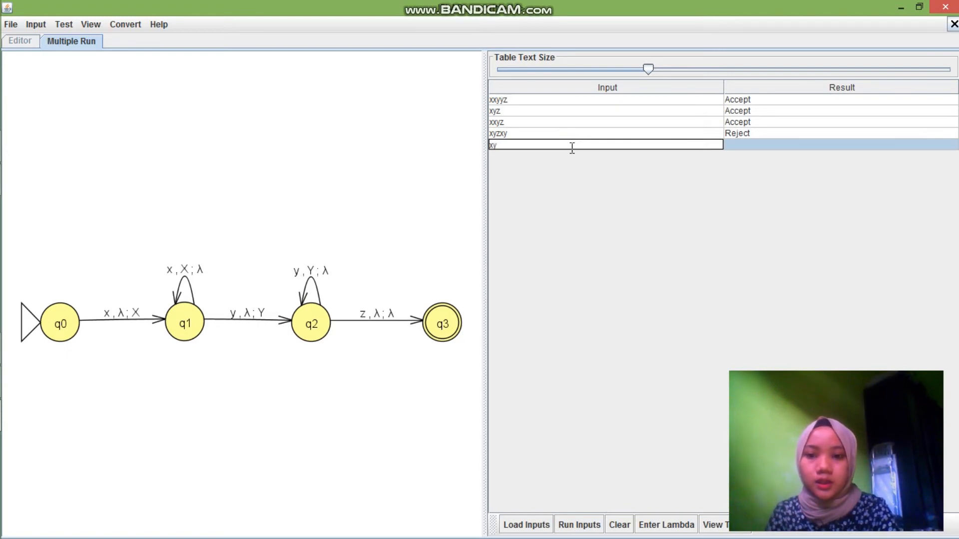
pyautogui.write('yz')
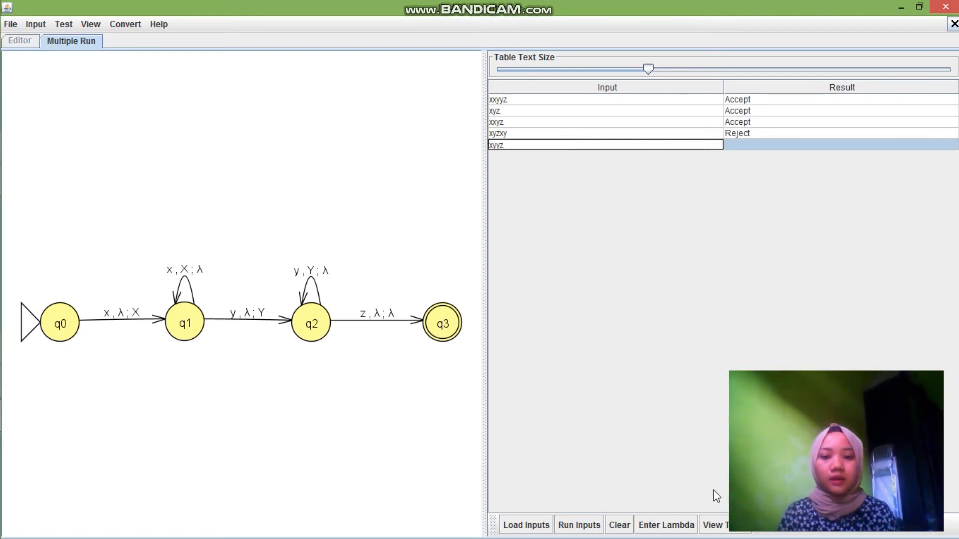
pyautogui.click(574, 525)
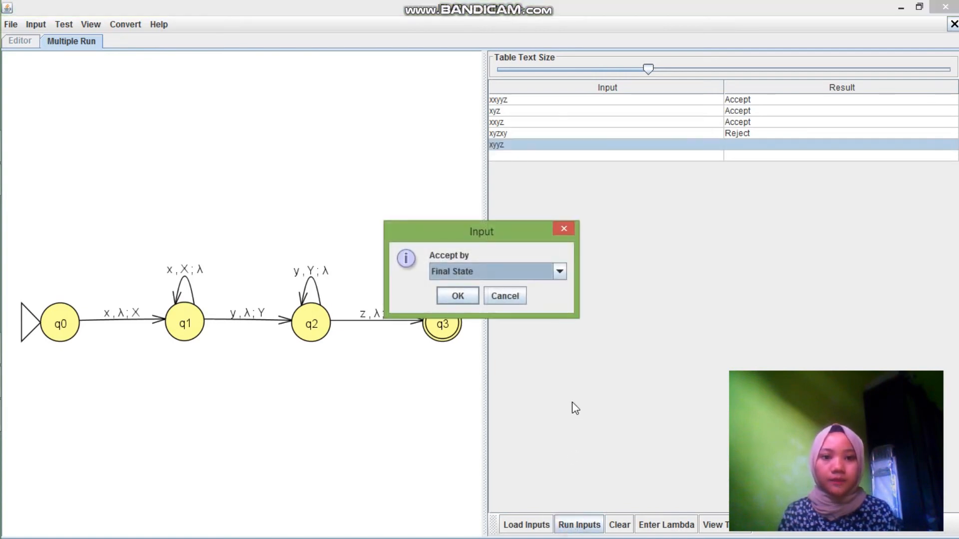
pyautogui.click(458, 297)
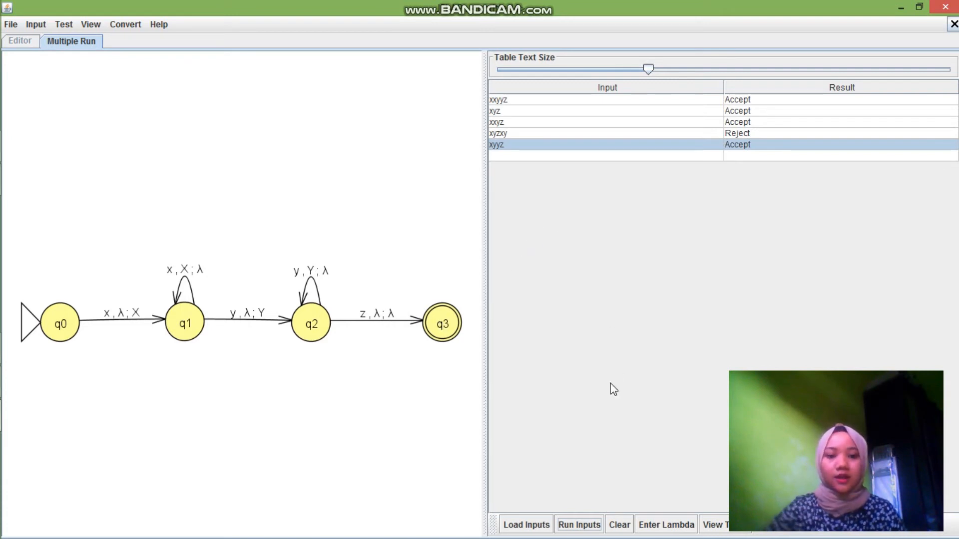
# Rerun all the test strings with acceptance by Empty Stack
pyautogui.click(575, 525)
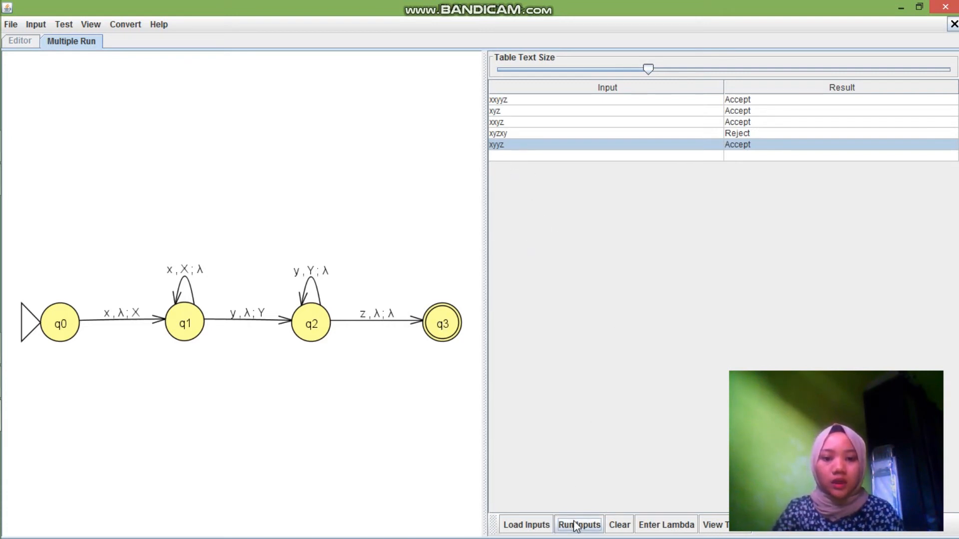
pyautogui.click(559, 271)
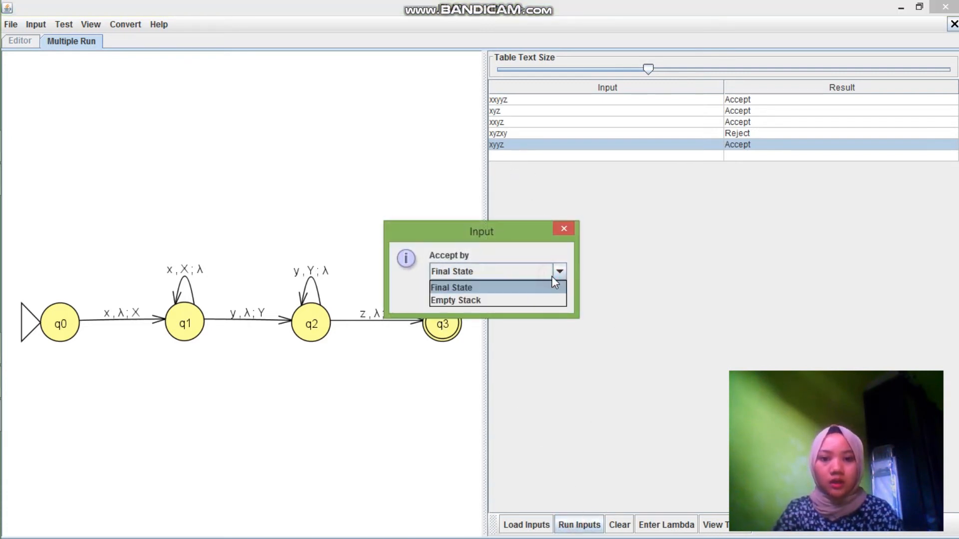
pyautogui.click(525, 300)
pyautogui.click(449, 296)
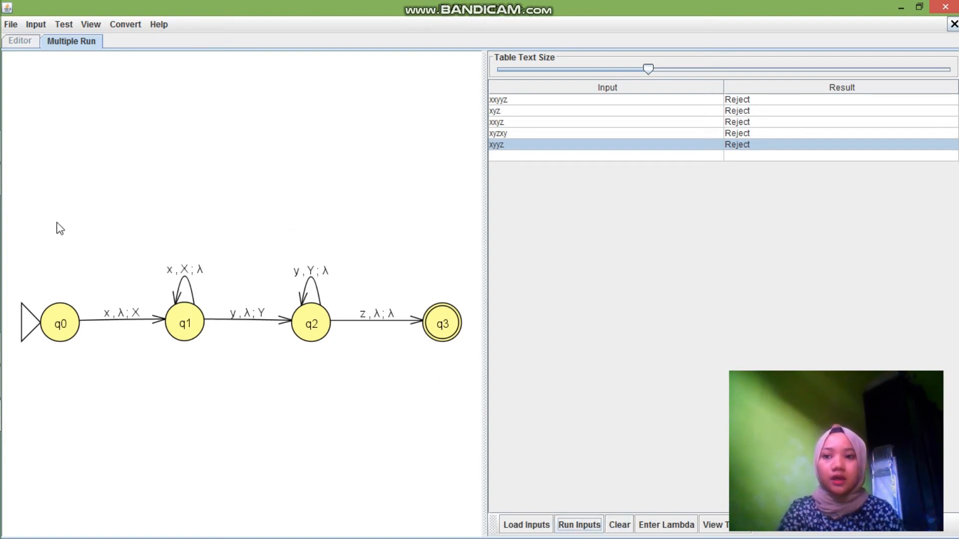
pyautogui.moveTo(1, 378)
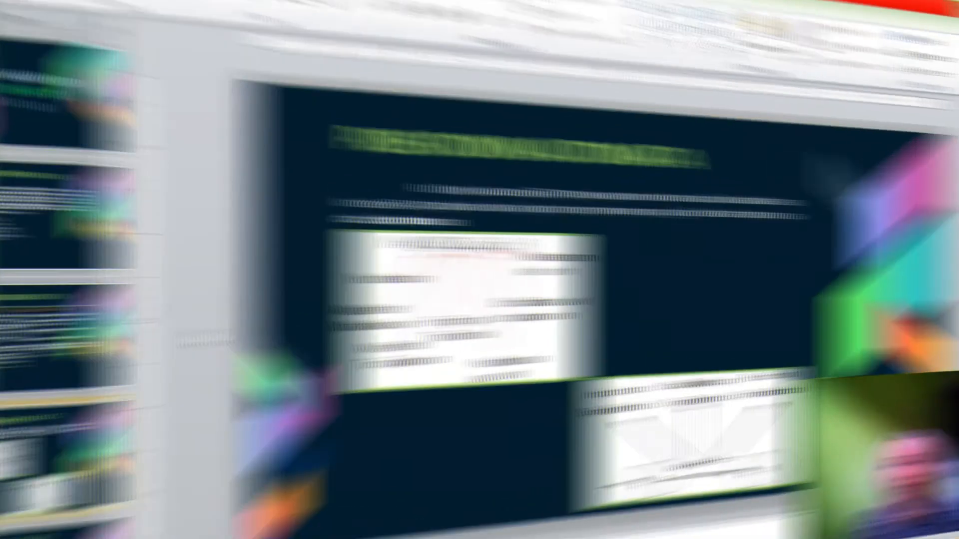
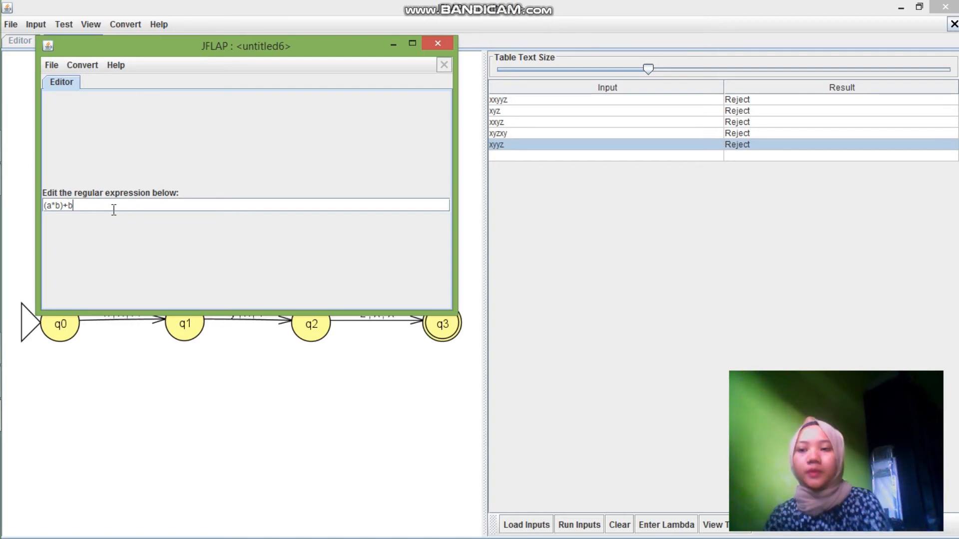
# Convert the regular expression (a*b)+b to an NFA and reposition q0 and q1 level with each other near the canvas centre
pyautogui.click(84, 66)
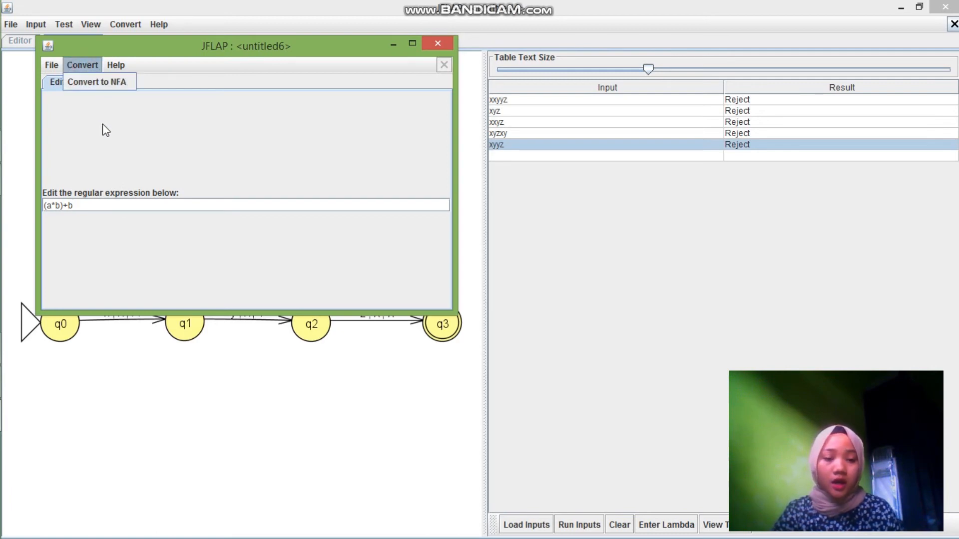
pyautogui.click(101, 88)
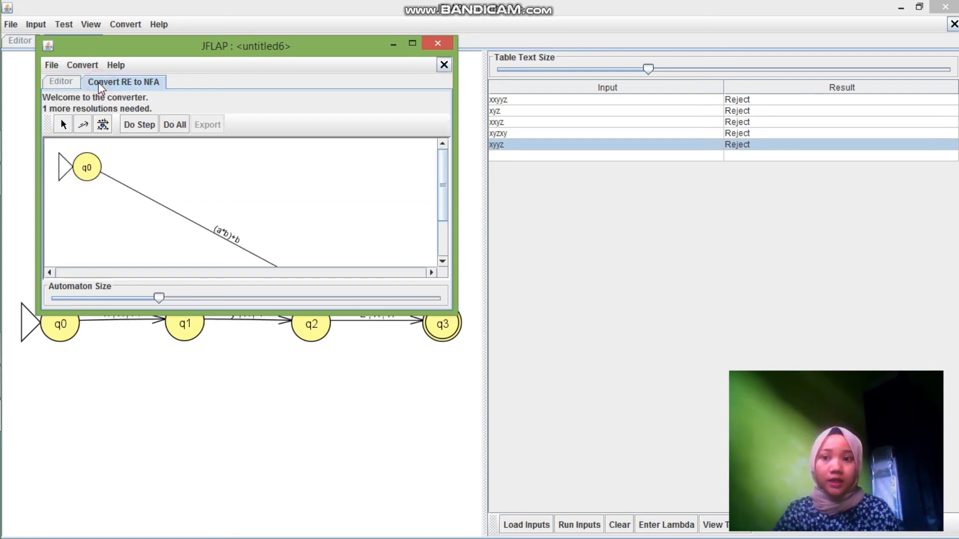
pyautogui.click(412, 44)
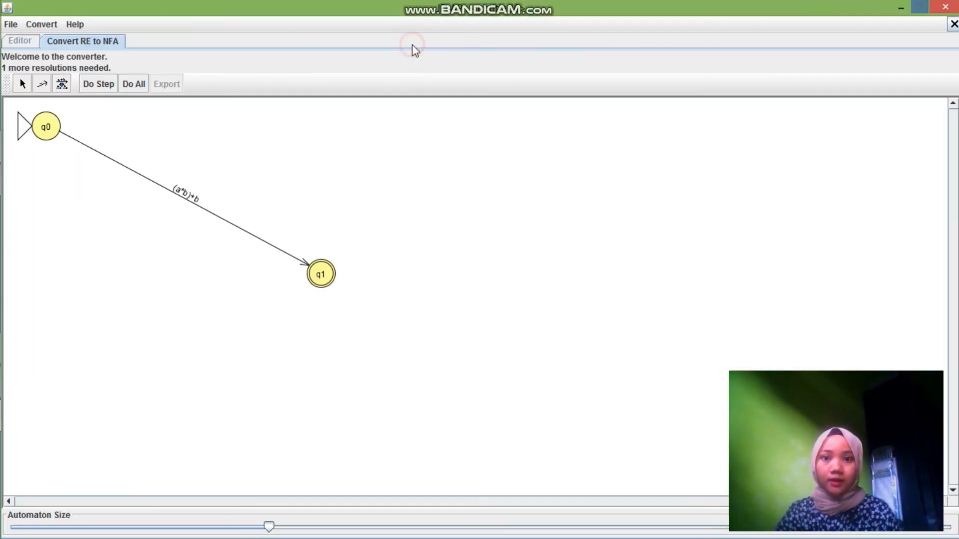
pyautogui.click(20, 83)
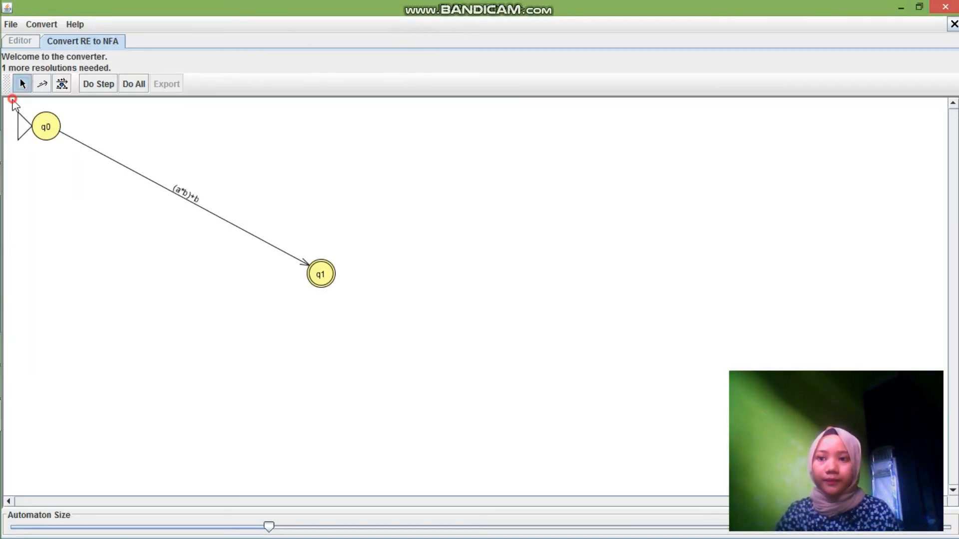
pyautogui.moveTo(11, 100); pyautogui.dragTo(359, 338)
pyautogui.moveTo(311, 272); pyautogui.dragTo(439, 235)
pyautogui.click(183, 186)
pyautogui.click(501, 375)
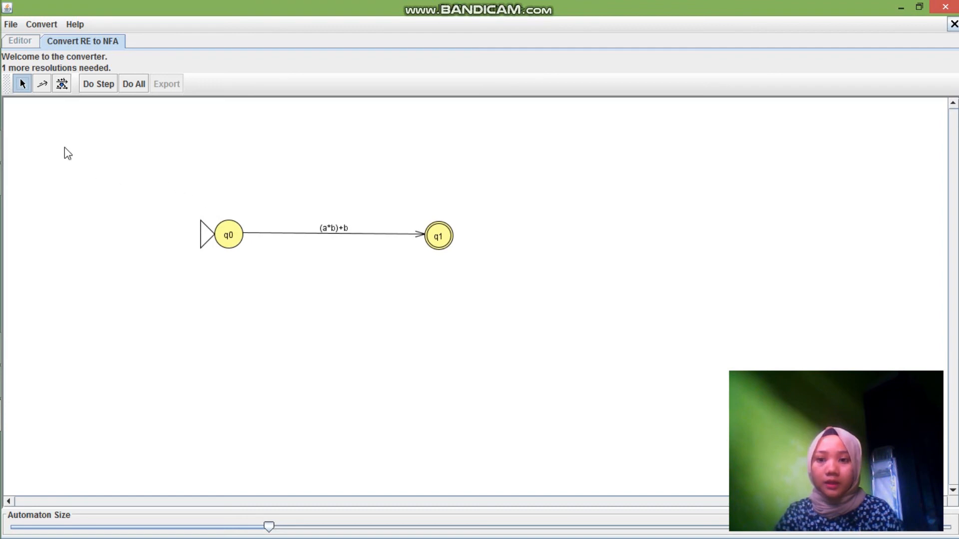
# De-expressionify the (a*b)+b transition and add λ-transitions from q0 to q2 and q4, and from q3 and q5 to q1
pyautogui.click(61, 83)
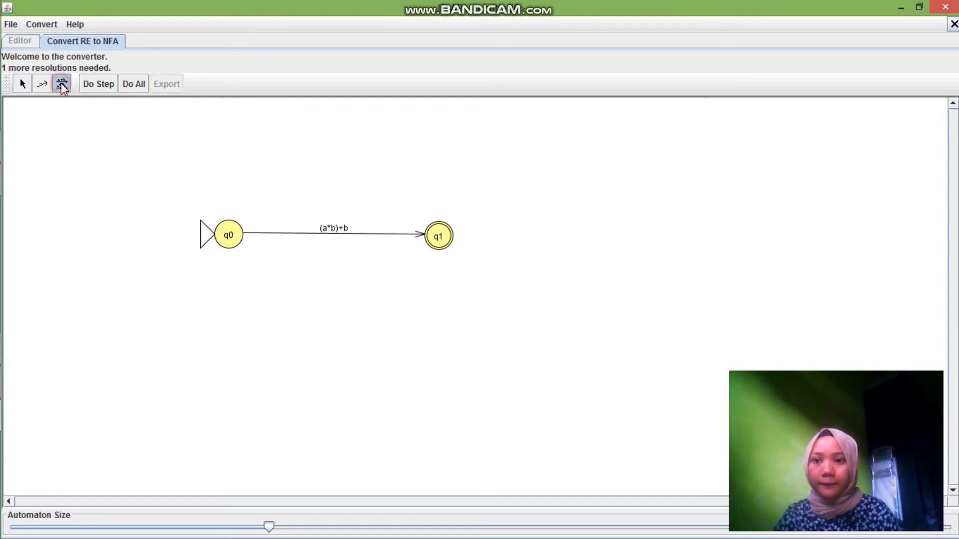
pyautogui.click(328, 231)
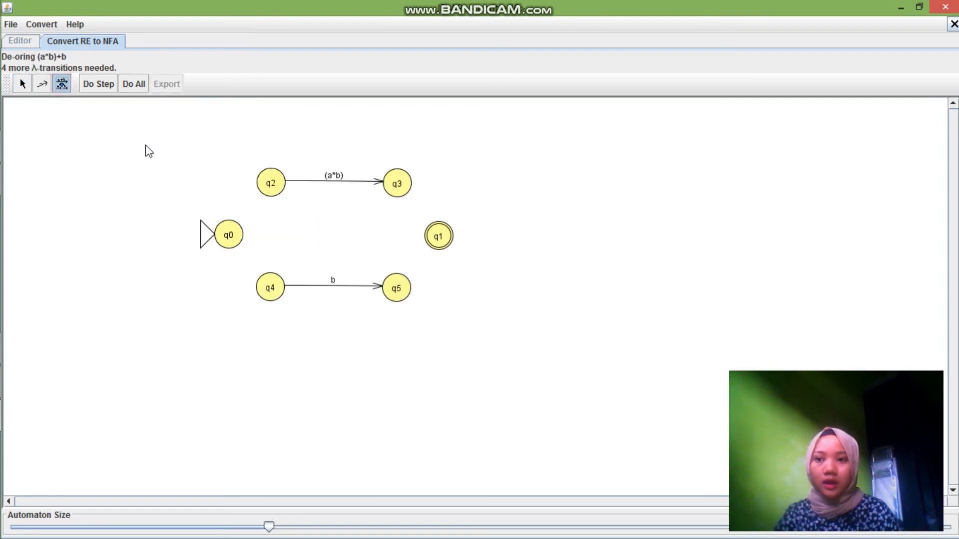
pyautogui.click(42, 84)
pyautogui.moveTo(228, 235); pyautogui.dragTo(270, 184)
pyautogui.moveTo(396, 185); pyautogui.dragTo(274, 279)
pyautogui.click(480, 315)
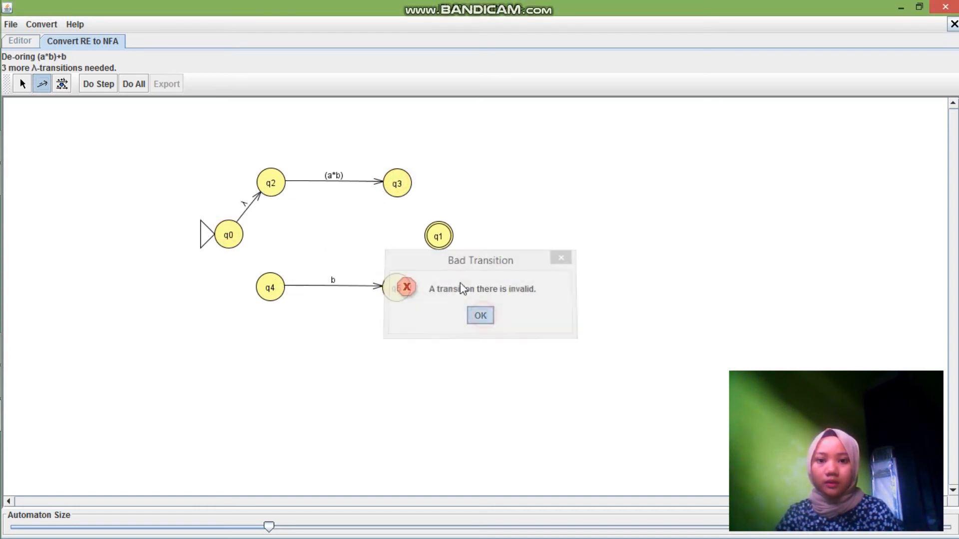
pyautogui.moveTo(398, 188); pyautogui.dragTo(436, 237)
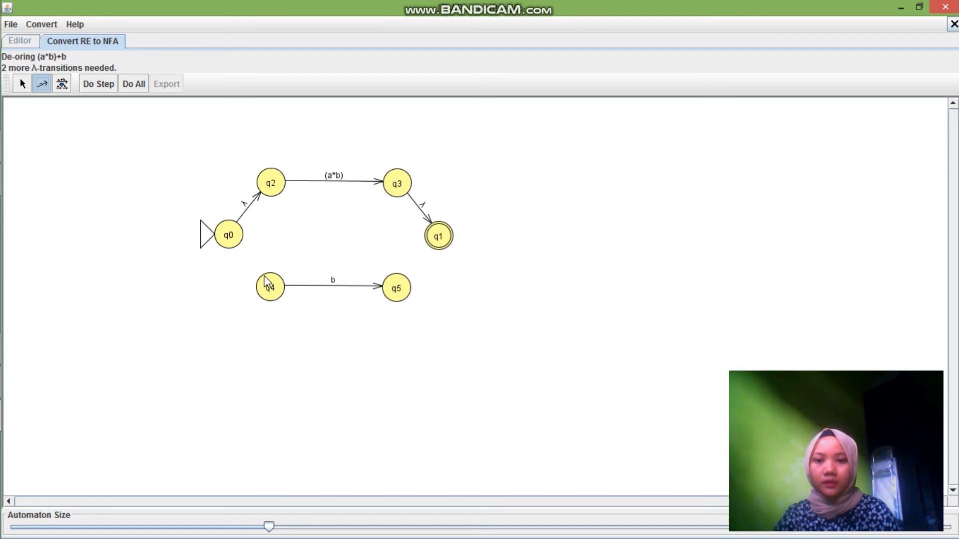
pyautogui.moveTo(270, 190); pyautogui.dragTo(270, 287)
pyautogui.click(481, 315)
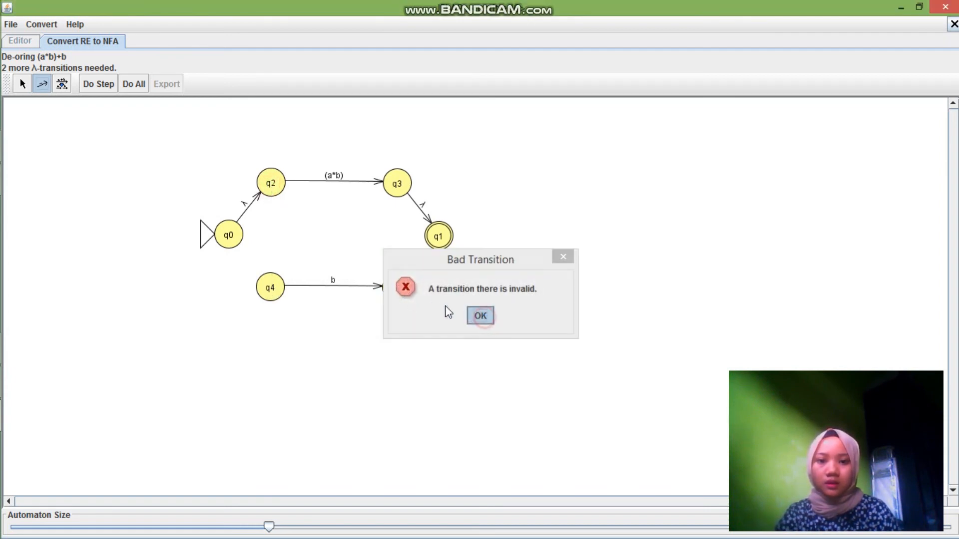
pyautogui.moveTo(403, 286); pyautogui.dragTo(428, 250)
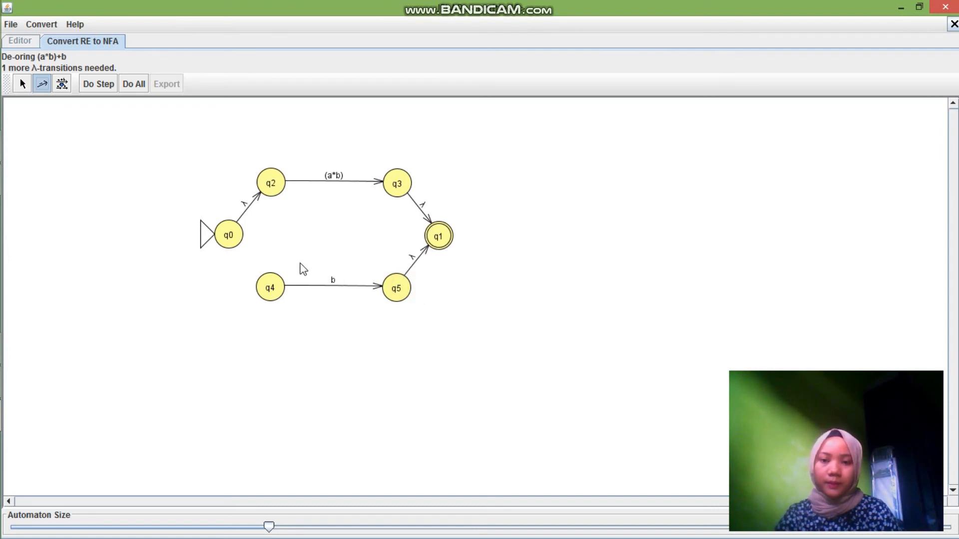
pyautogui.moveTo(229, 235); pyautogui.dragTo(279, 289)
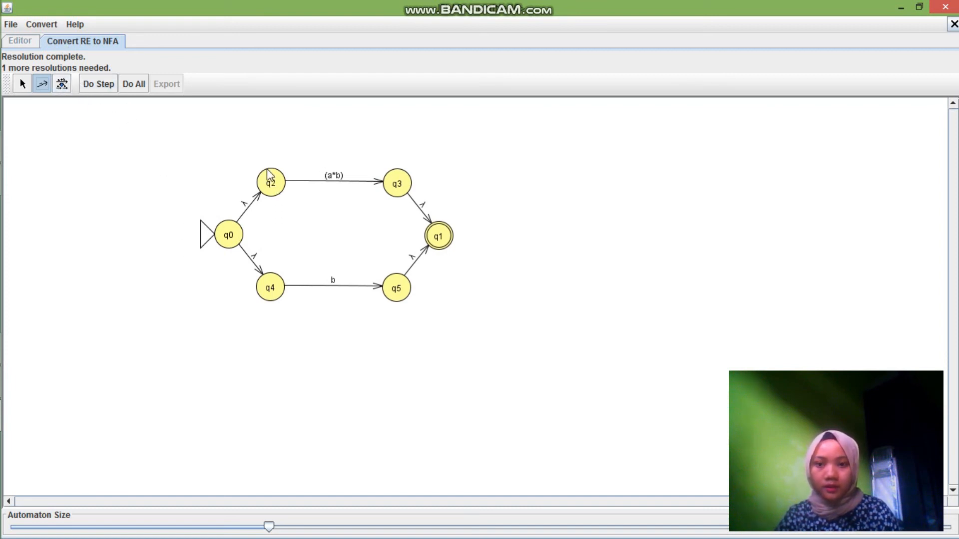
# Break the (a*b) transition down into a* and b, and add λ-transitions from q2 to q6, q7 to q8 and q9 to q3
pyautogui.click(62, 85)
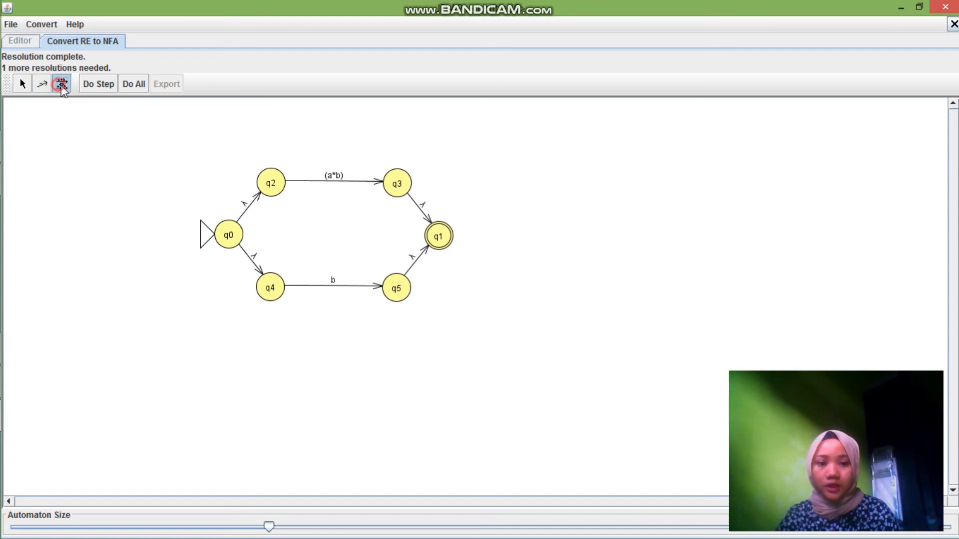
pyautogui.click(334, 178)
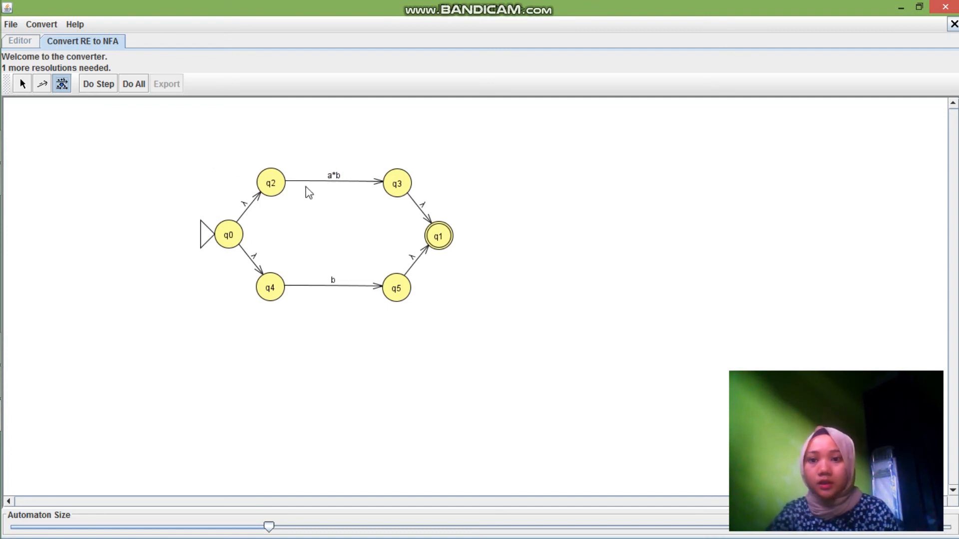
pyautogui.click(334, 179)
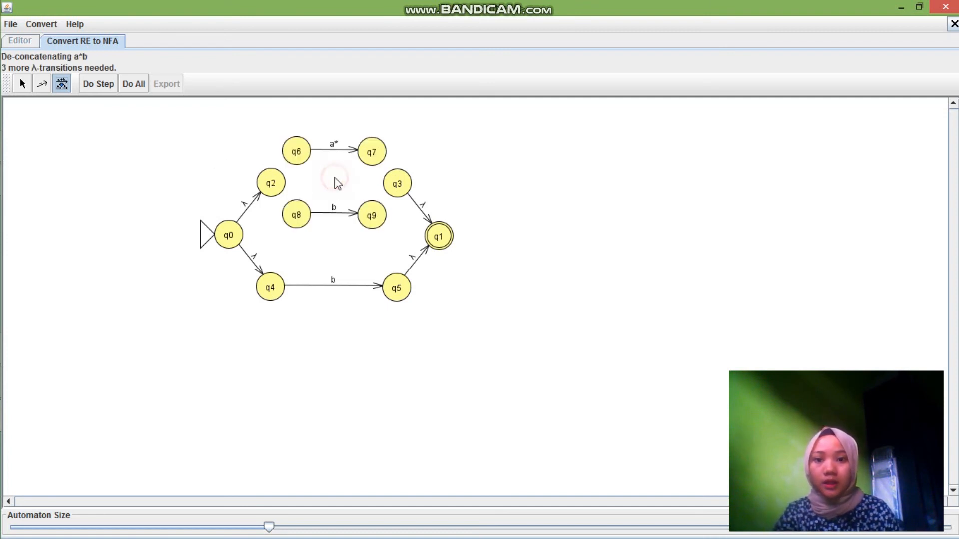
pyautogui.click(42, 84)
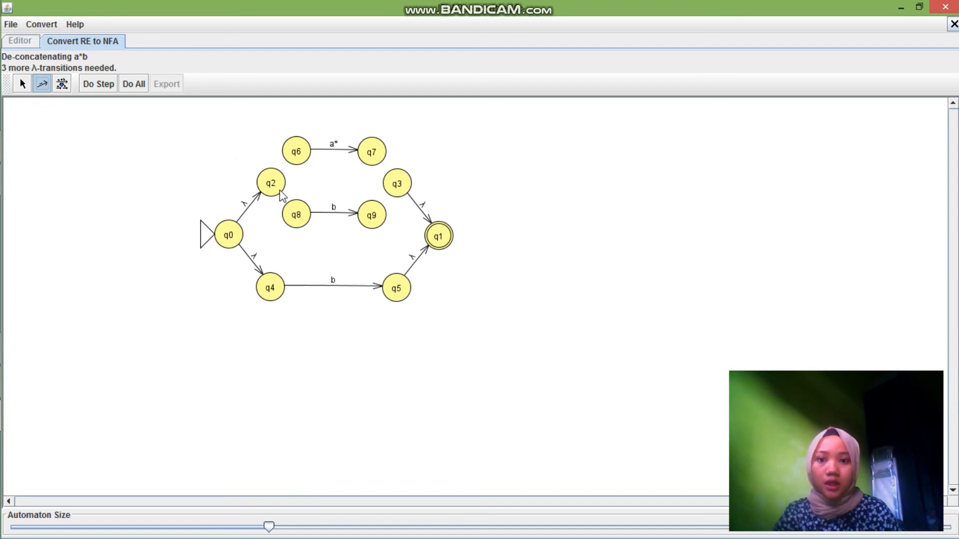
pyautogui.moveTo(274, 186); pyautogui.dragTo(293, 160)
pyautogui.moveTo(374, 155); pyautogui.dragTo(296, 214)
pyautogui.click(480, 316)
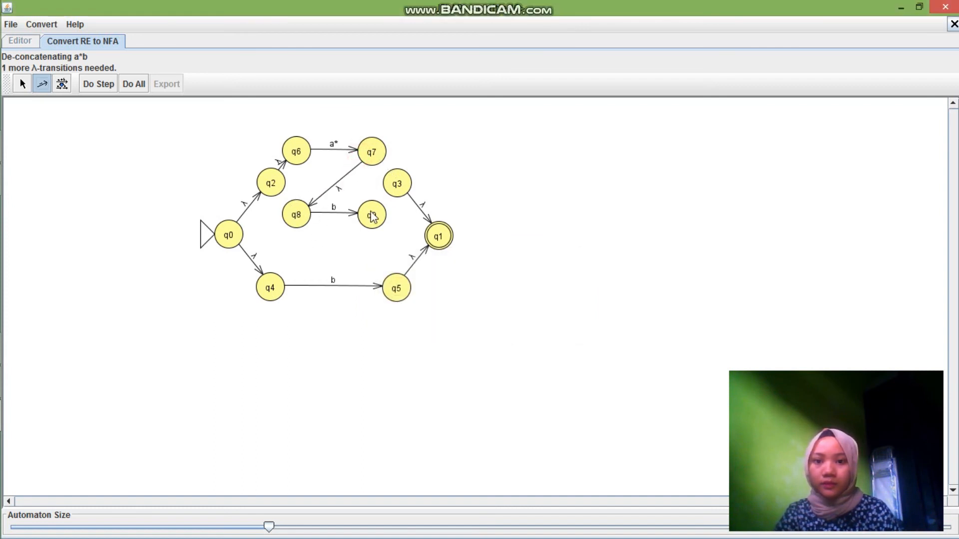
pyautogui.moveTo(372, 215); pyautogui.dragTo(399, 185)
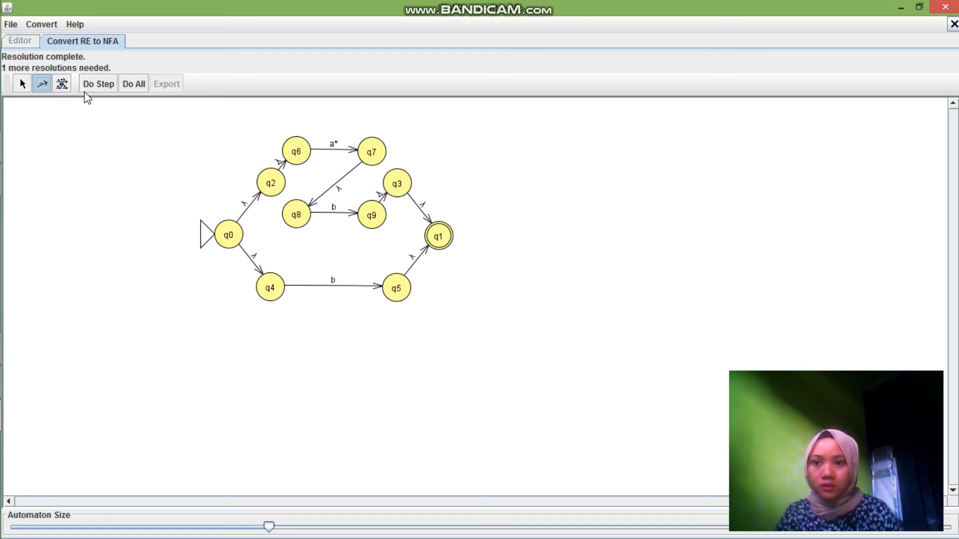
# De-expressionify the a* transition and add λ-transitions from q6 to q10 and from q11 to q7
pyautogui.click(62, 84)
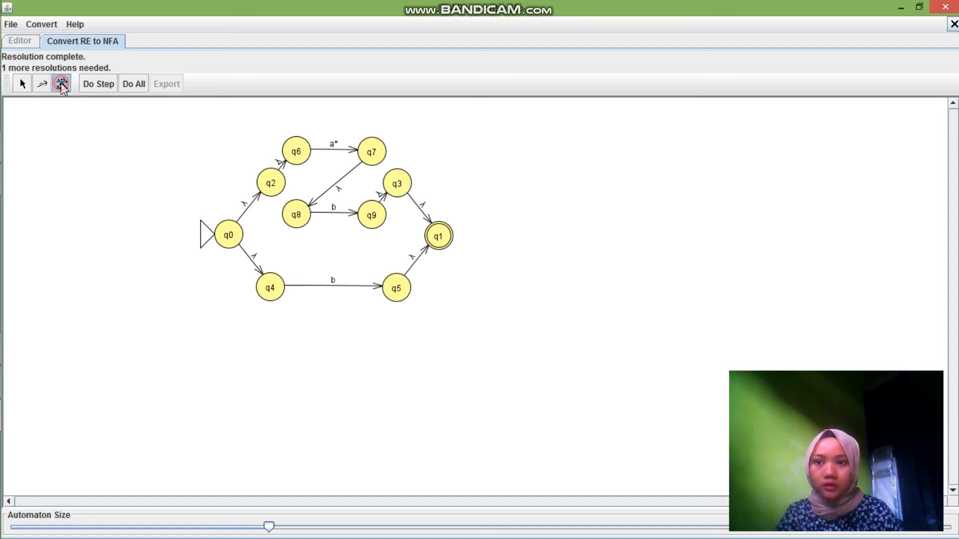
pyautogui.click(334, 146)
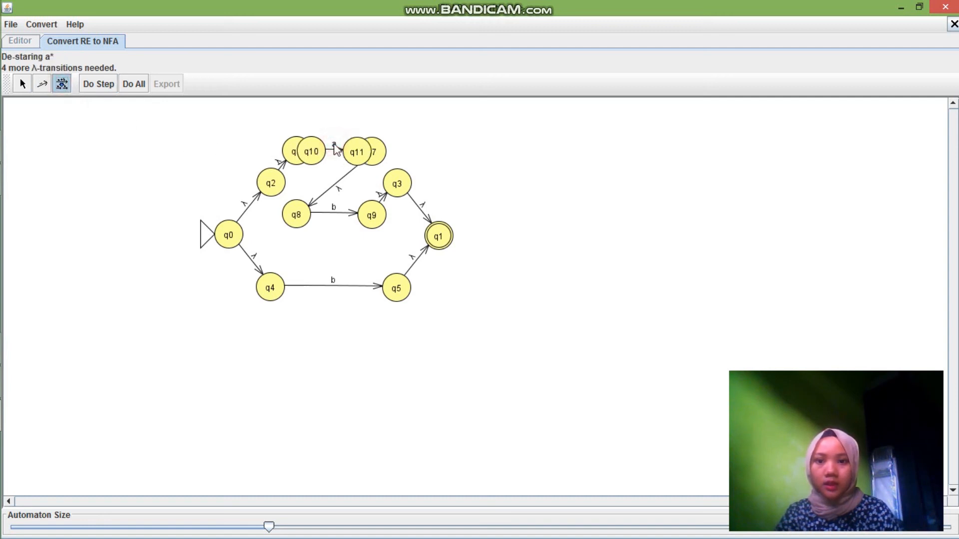
pyautogui.click(42, 89)
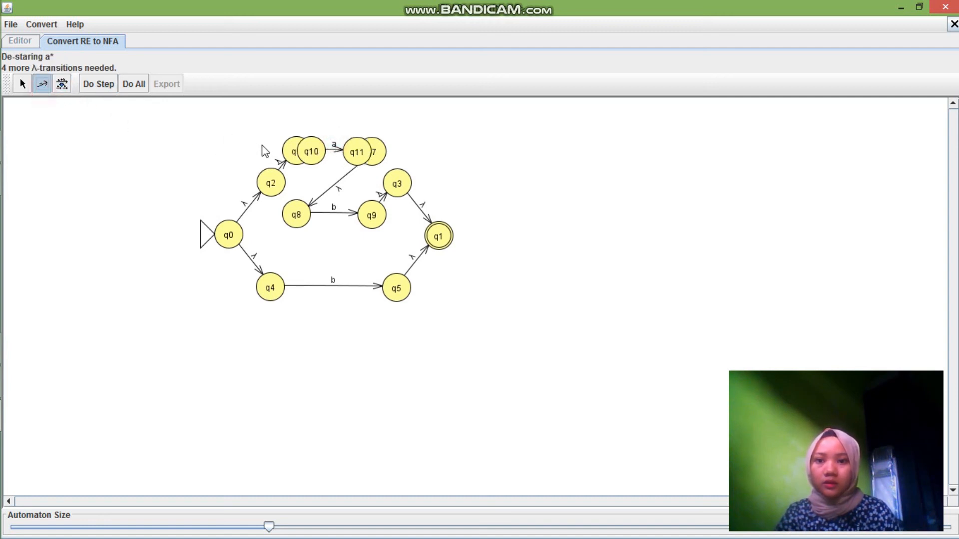
pyautogui.moveTo(288, 143); pyautogui.dragTo(379, 157)
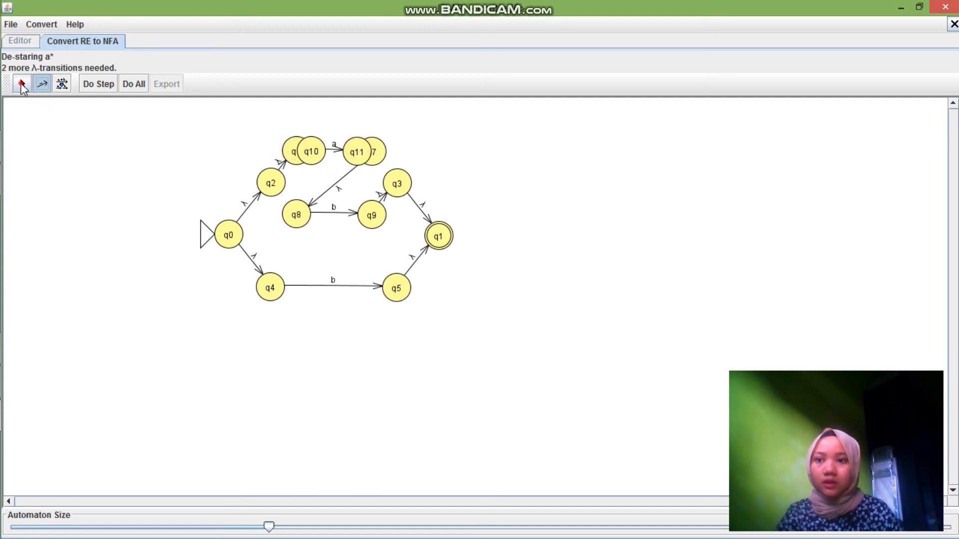
# Move q10 and q11 above q6 and q7, and add λ-transitions between q6 and q7 in both directions
pyautogui.click(22, 85)
pyautogui.moveTo(308, 145); pyautogui.dragTo(317, 108)
pyautogui.moveTo(363, 149); pyautogui.dragTo(372, 116)
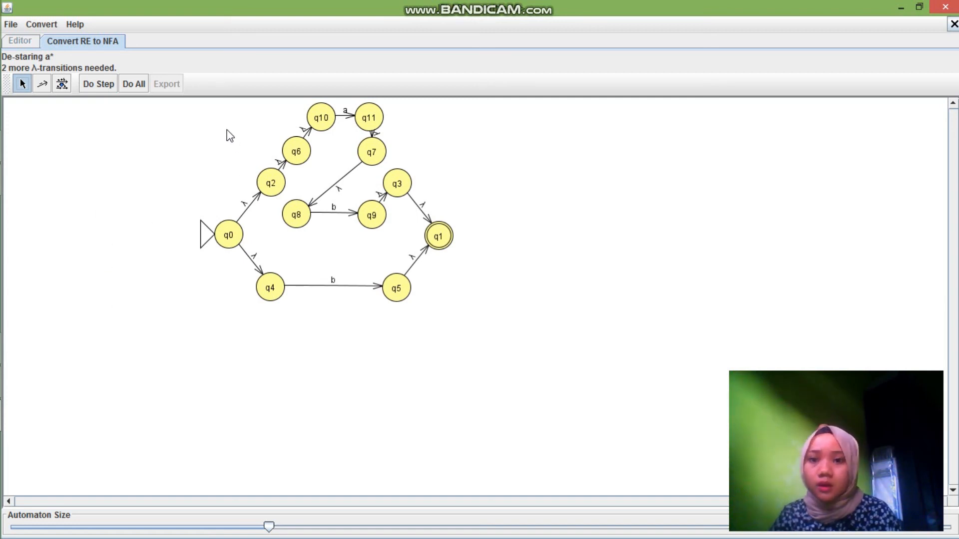
pyautogui.click(42, 84)
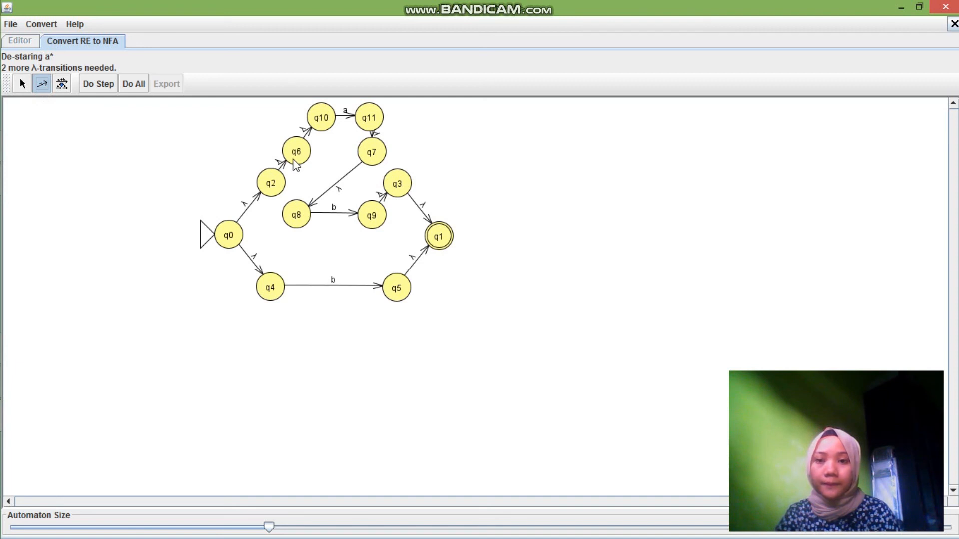
pyautogui.moveTo(297, 151)
pyautogui.mouseDown()
pyautogui.moveTo(369, 154)
pyautogui.moveTo(303, 165)
pyautogui.moveTo(297, 157)
pyautogui.mouseUp()
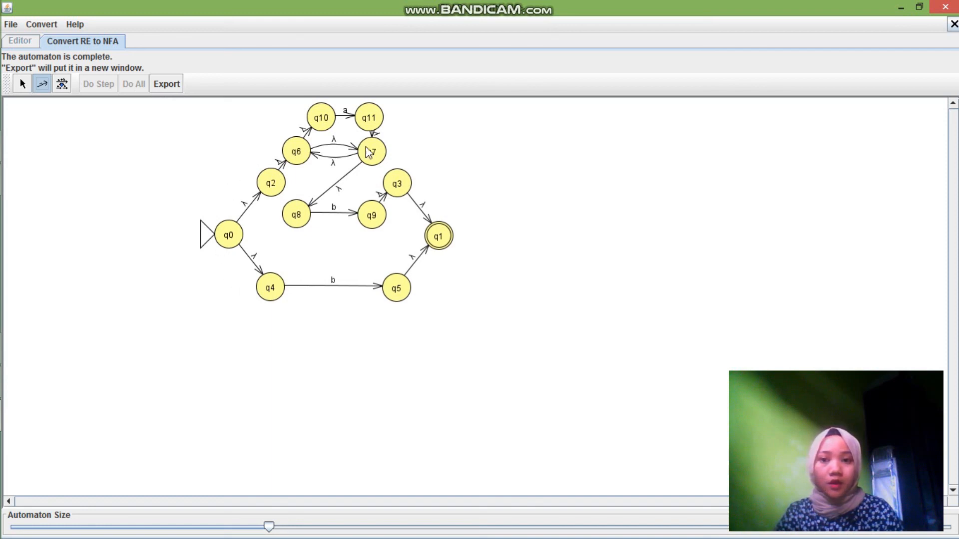
# Export the completed NFA to its own maximized editor window and move the whole automaton lower on the canvas
pyautogui.click(167, 85)
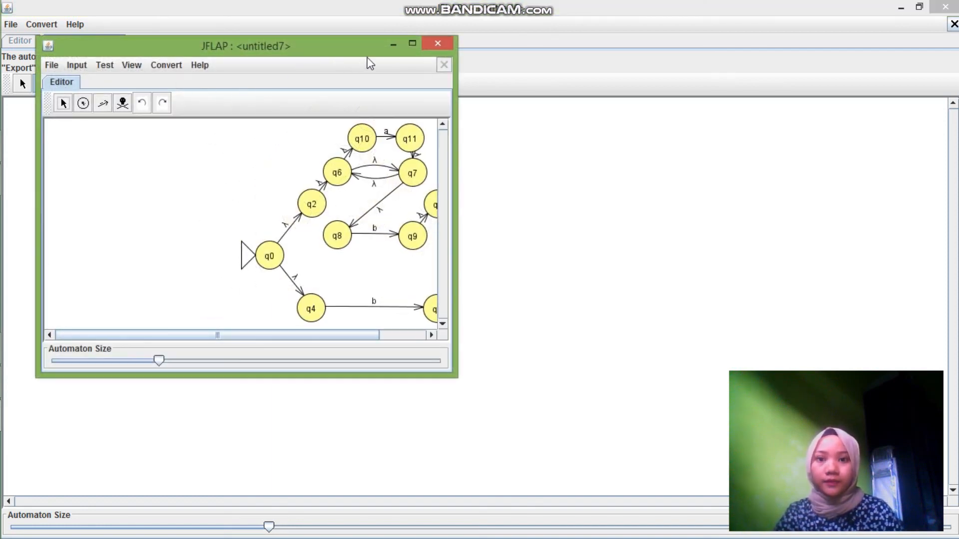
pyautogui.click(413, 41)
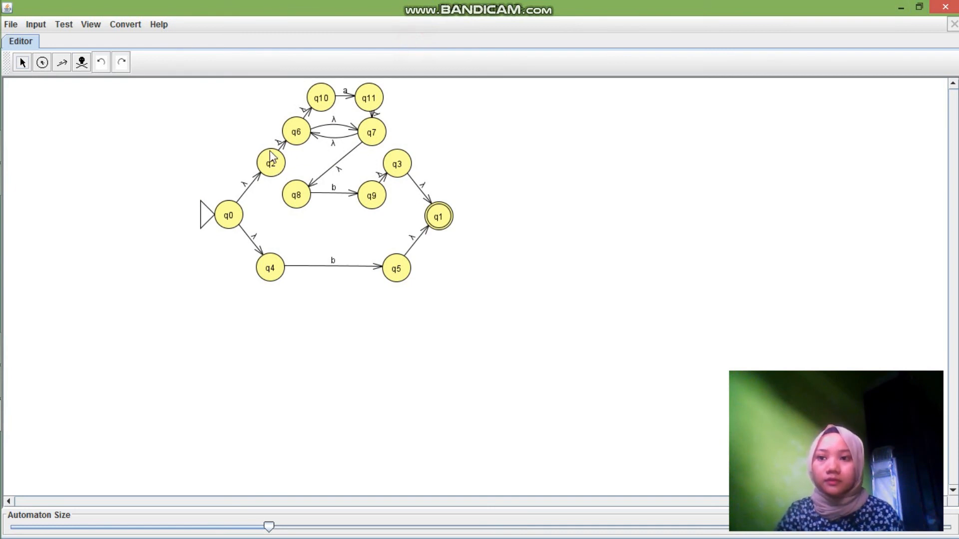
pyautogui.click(21, 63)
pyautogui.moveTo(174, 86); pyautogui.dragTo(440, 285)
pyautogui.moveTo(439, 216); pyautogui.dragTo(390, 303)
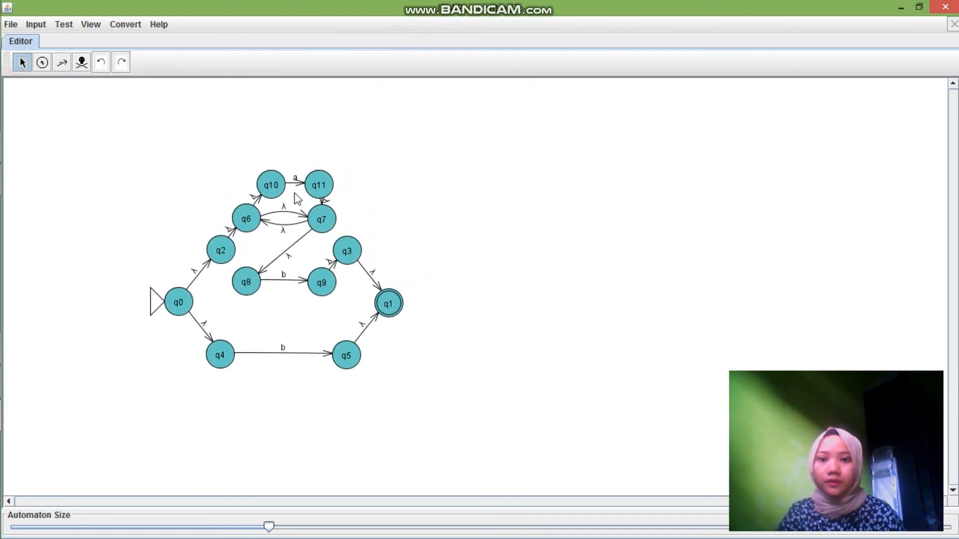
# Spread out the a* loop by moving q6 above q2, q10 and q11 level above it, and q7 level with q6
pyautogui.moveTo(230, 243); pyautogui.dragTo(204, 173)
pyautogui.click(415, 199)
pyautogui.moveTo(291, 178); pyautogui.dragTo(271, 126)
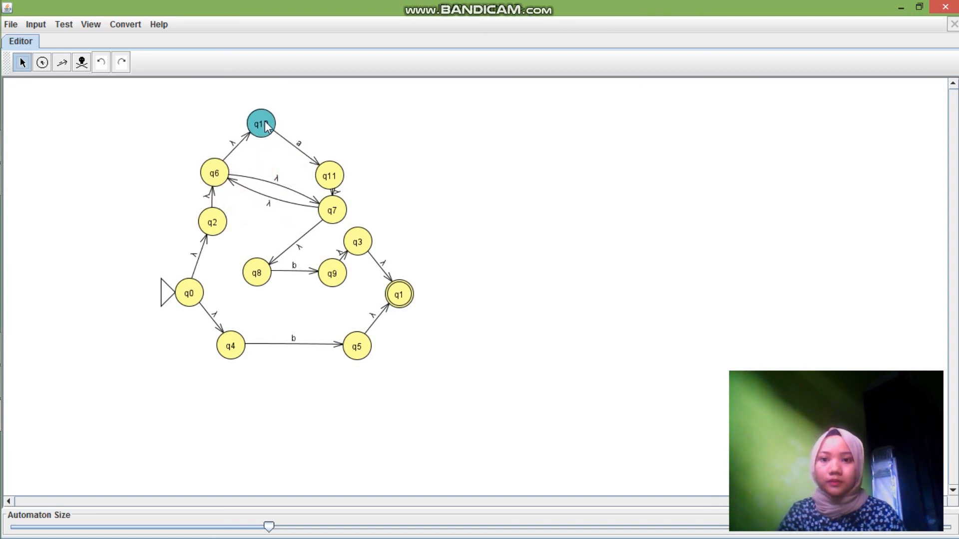
pyautogui.moveTo(328, 176); pyautogui.dragTo(344, 122)
pyautogui.moveTo(333, 211); pyautogui.dragTo(381, 176)
# Rearrange q8 and q9 level beyond q7, stack q3 and q1 below q9, and move q0 farther away from q2 and q4
pyautogui.click(358, 242)
pyautogui.moveTo(358, 242); pyautogui.dragTo(454, 247)
pyautogui.moveTo(344, 268); pyautogui.dragTo(473, 202)
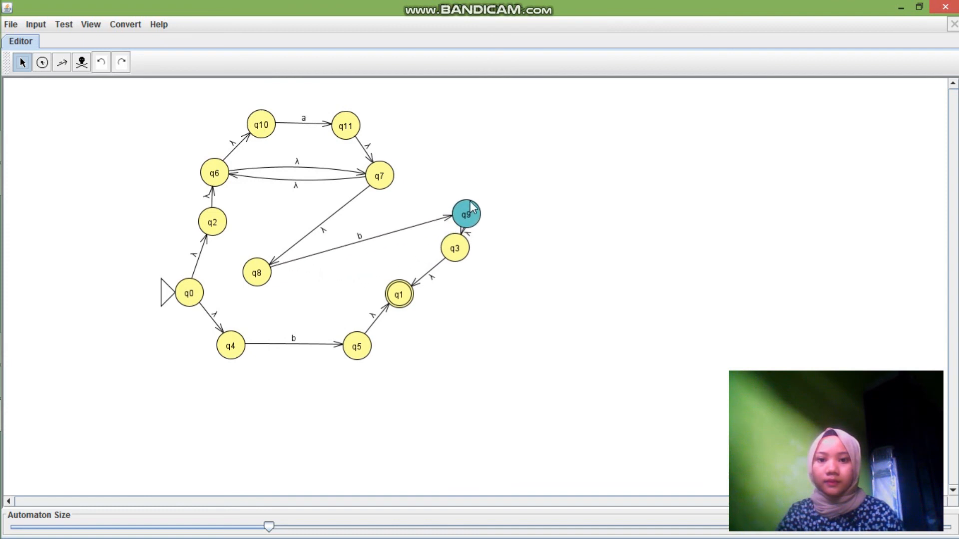
pyautogui.moveTo(269, 264); pyautogui.dragTo(441, 147)
pyautogui.moveTo(455, 203); pyautogui.dragTo(544, 151)
pyautogui.moveTo(462, 250); pyautogui.dragTo(545, 252)
pyautogui.moveTo(402, 297); pyautogui.dragTo(549, 345)
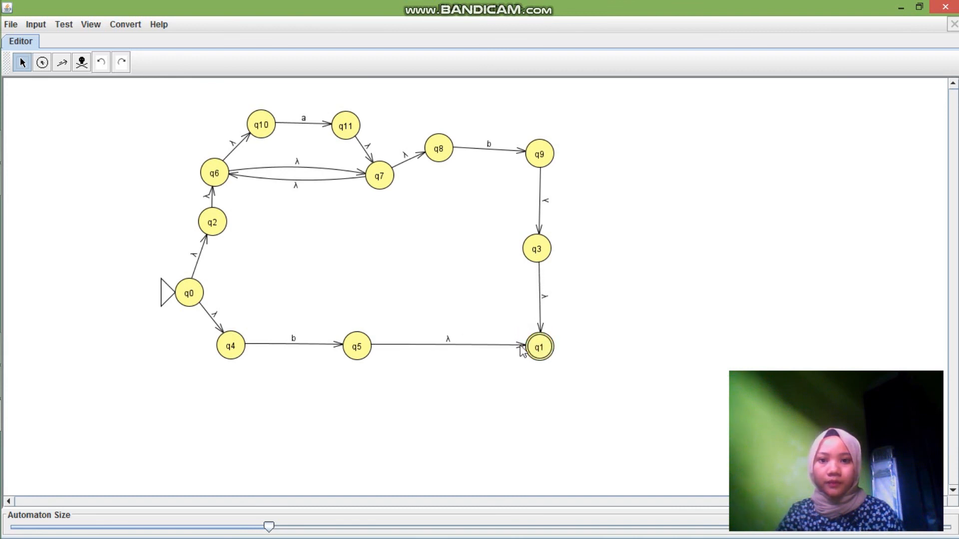
pyautogui.moveTo(541, 156); pyautogui.dragTo(543, 148)
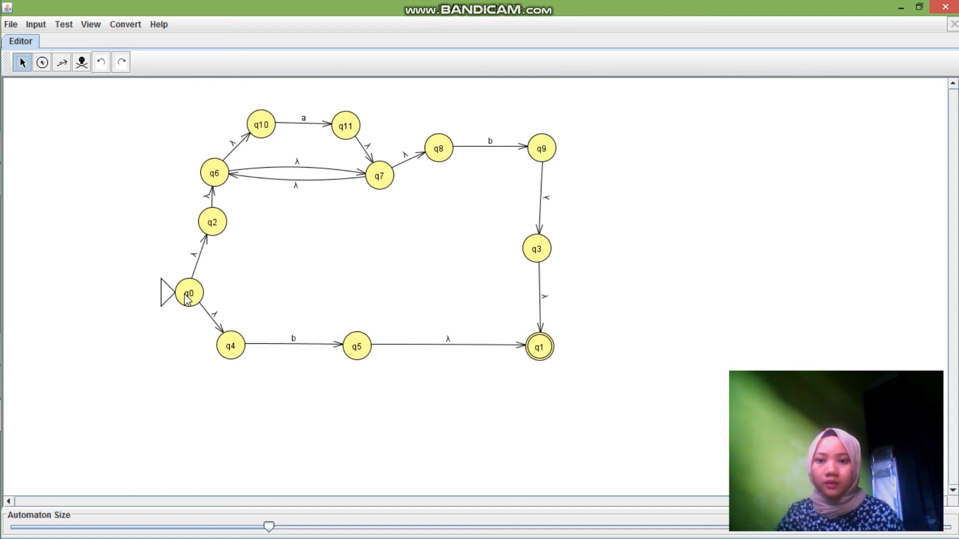
pyautogui.moveTo(187, 299); pyautogui.dragTo(109, 295)
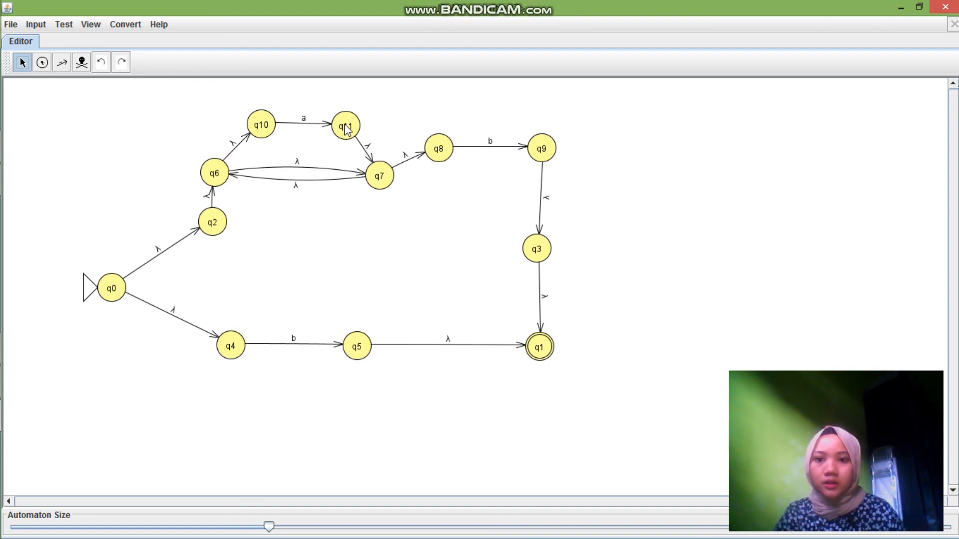
# Start a Multiple Run on the converted NFA and clear the old strings from the input table
pyautogui.click(36, 25)
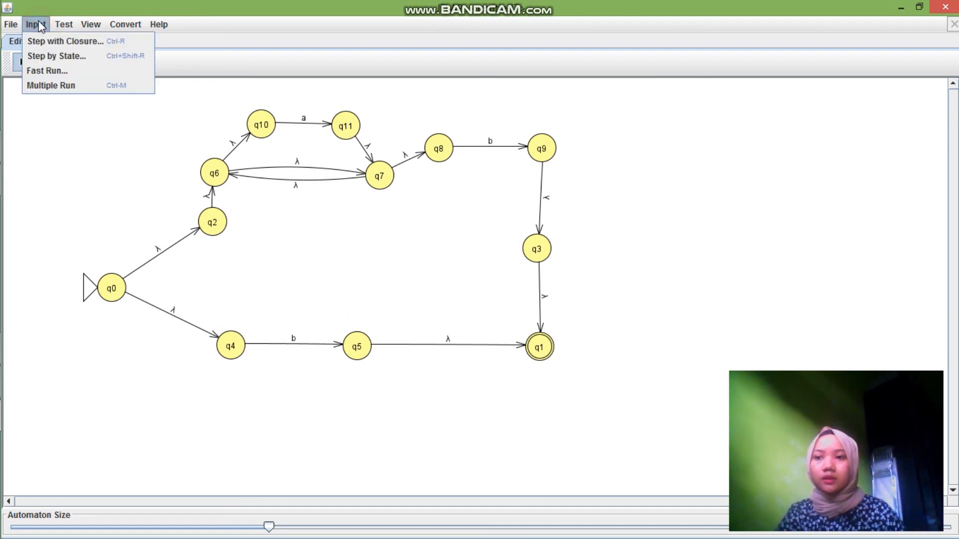
pyautogui.click(50, 86)
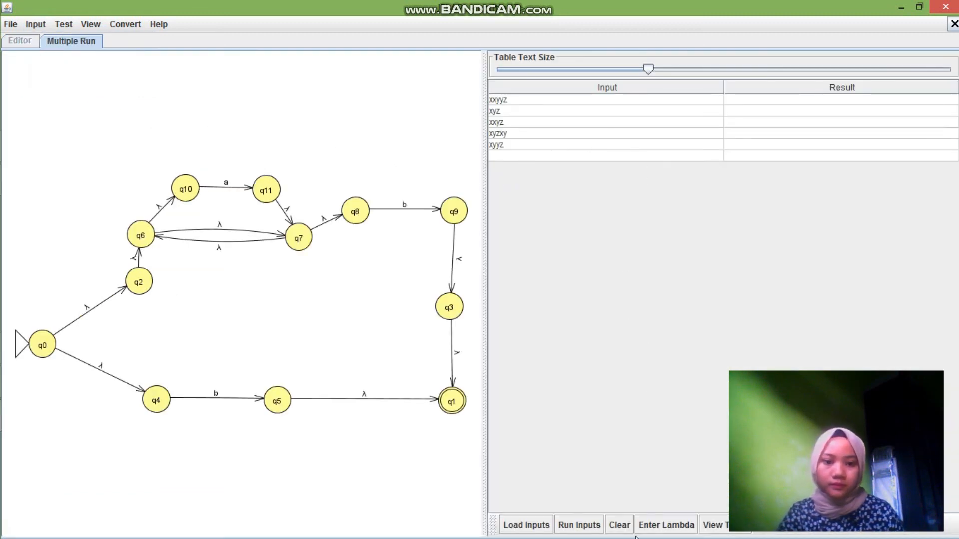
pyautogui.click(620, 524)
# Enter the test strings ab, aaab, b and aaaab in the input table and run them on the NFA
pyautogui.click(543, 100)
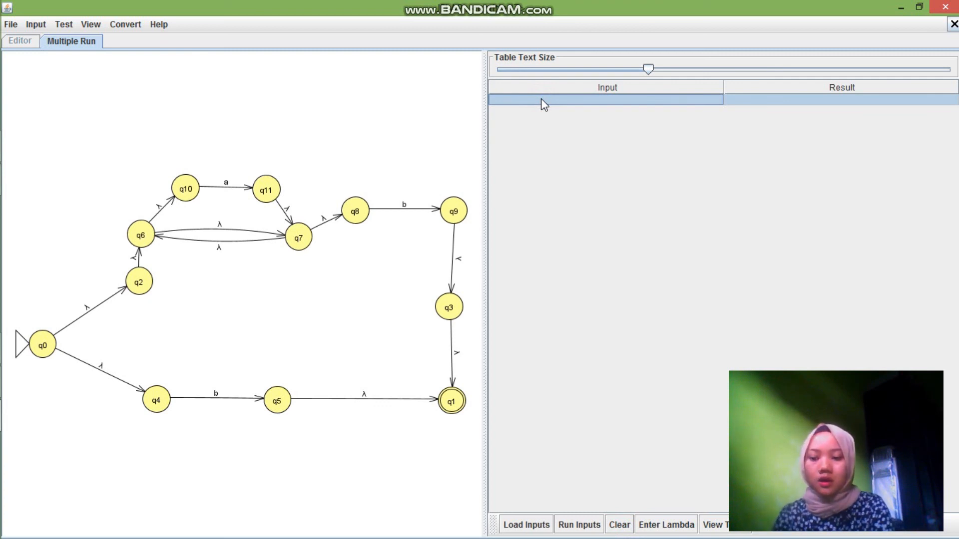
pyautogui.write('ab')
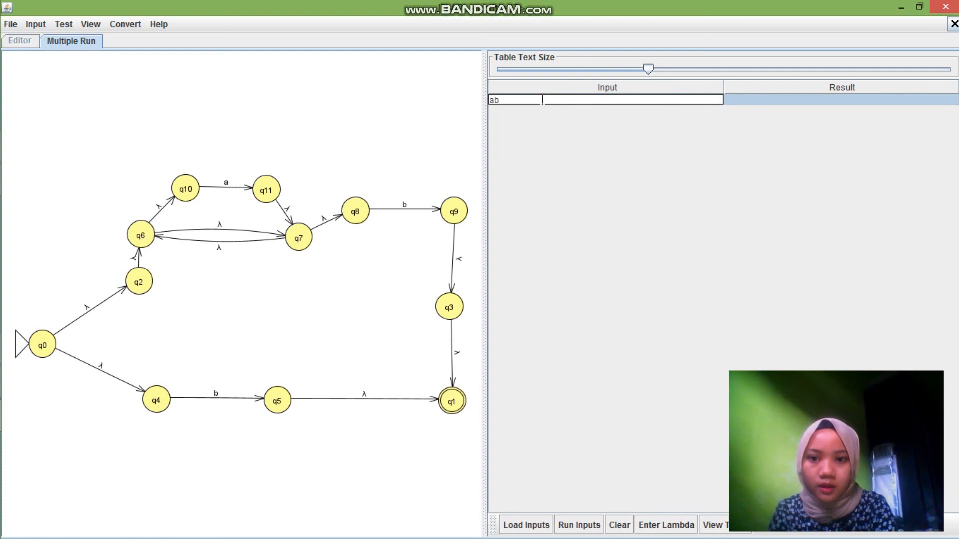
pyautogui.press('Return')
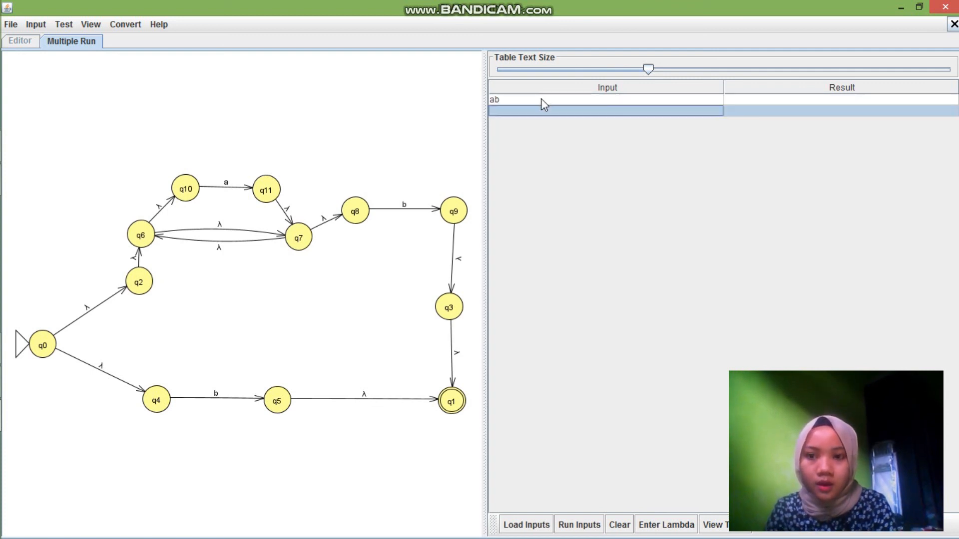
pyautogui.write('aaa')
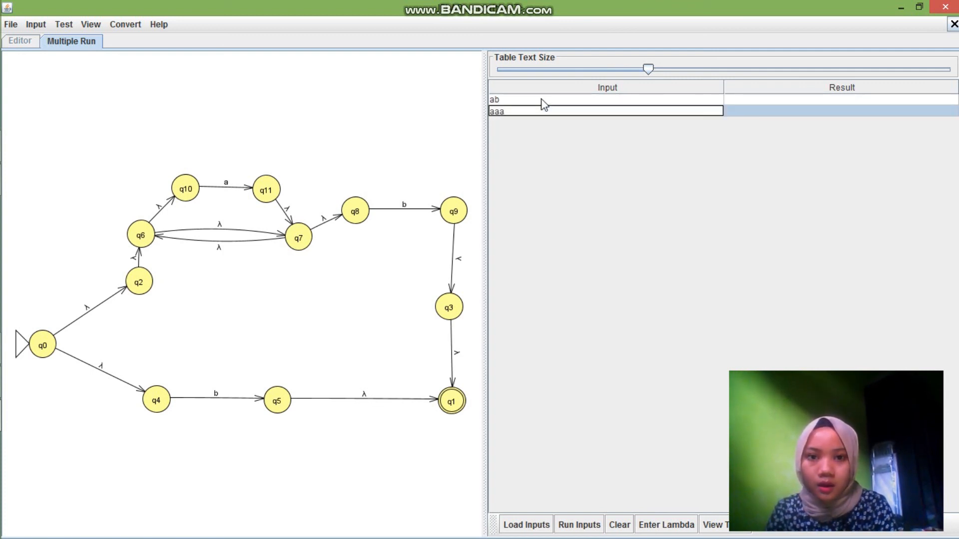
pyautogui.write('b')
pyautogui.press('Return')
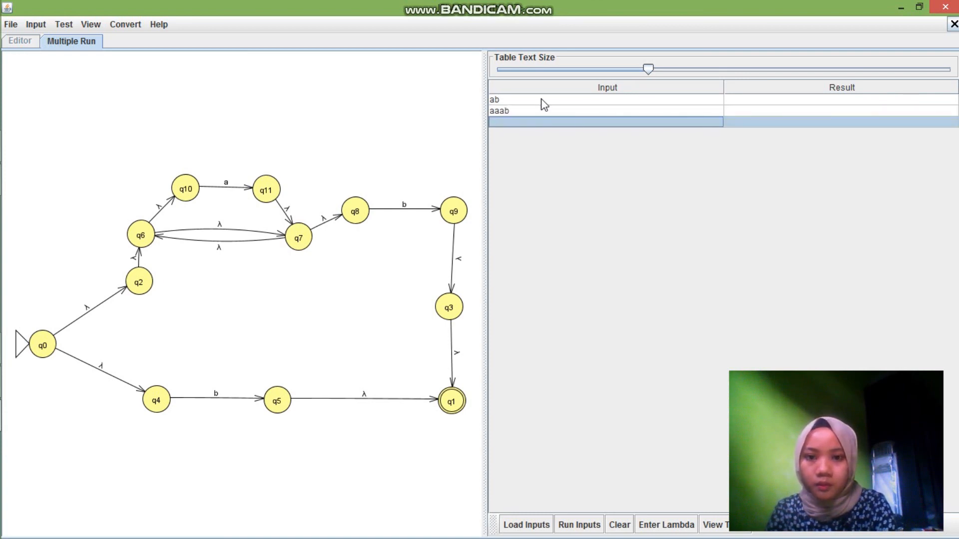
pyautogui.write('b')
pyautogui.press('Return')
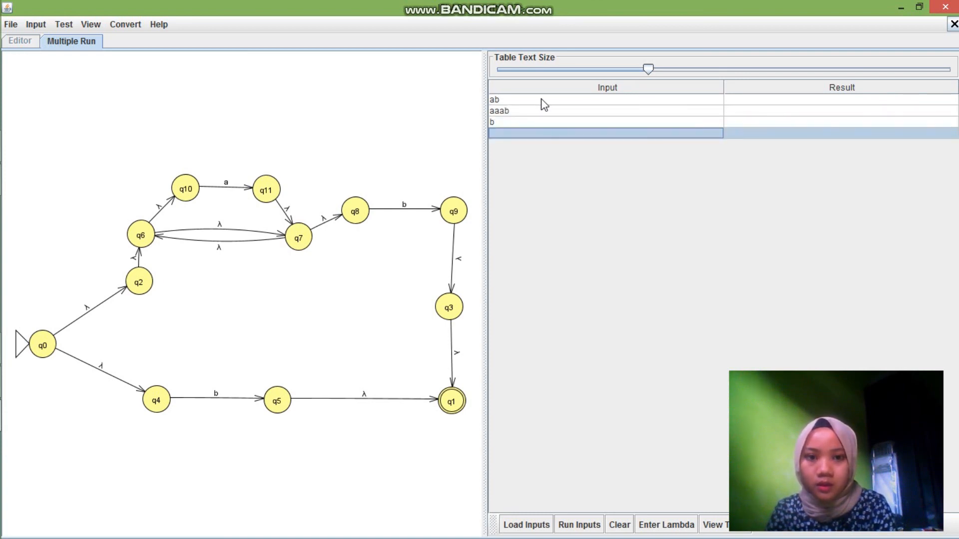
pyautogui.write('aaaab')
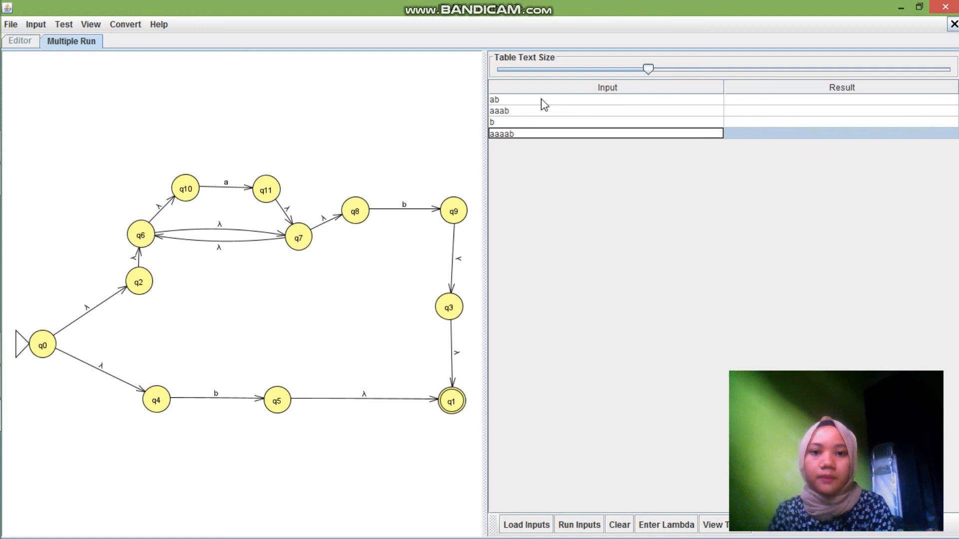
pyautogui.click(579, 525)
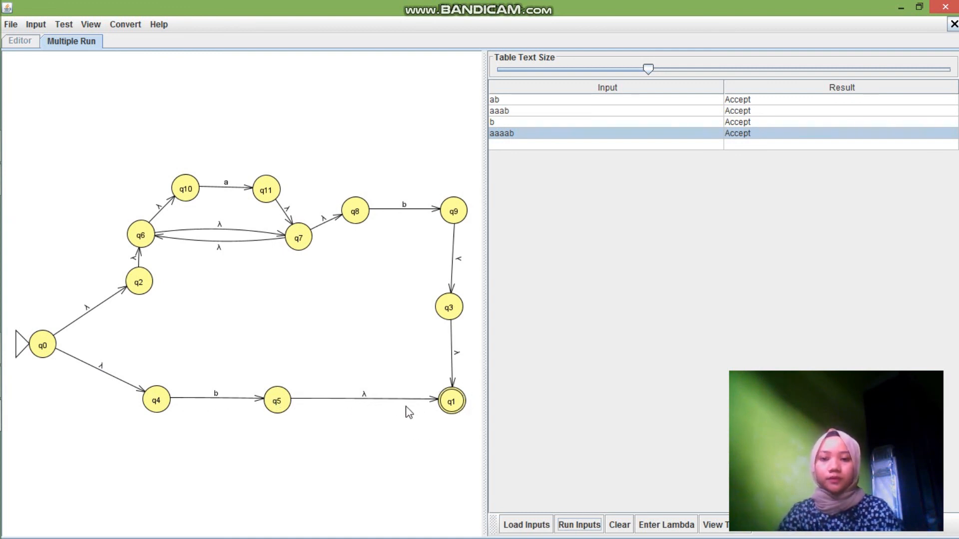
# Add the test string abbb below the existing inputs and run all the strings again
pyautogui.click(508, 146)
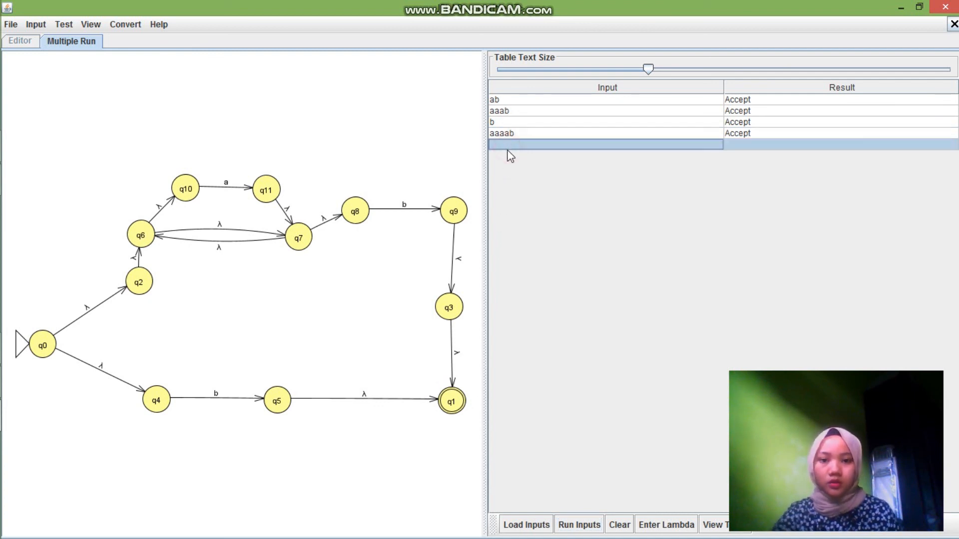
pyautogui.write('abbb')
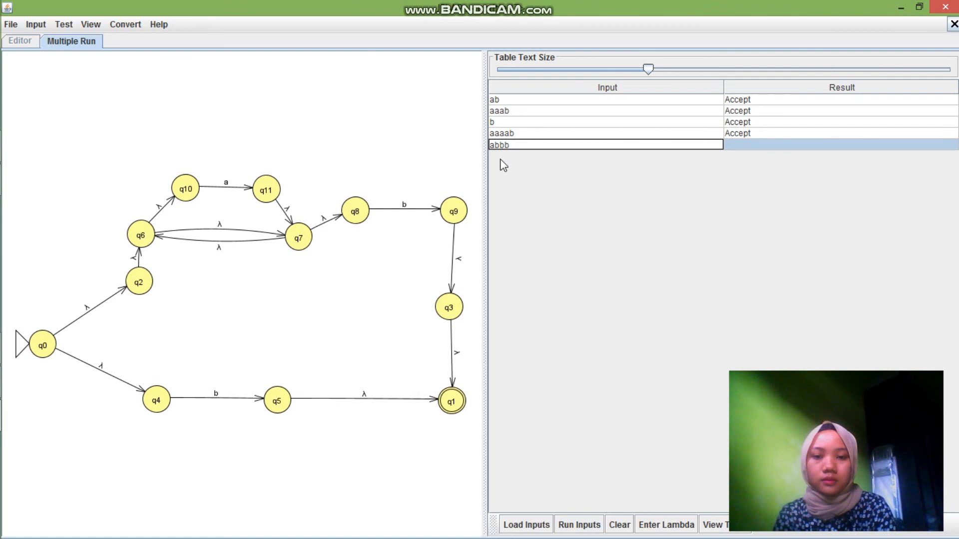
pyautogui.press('Return')
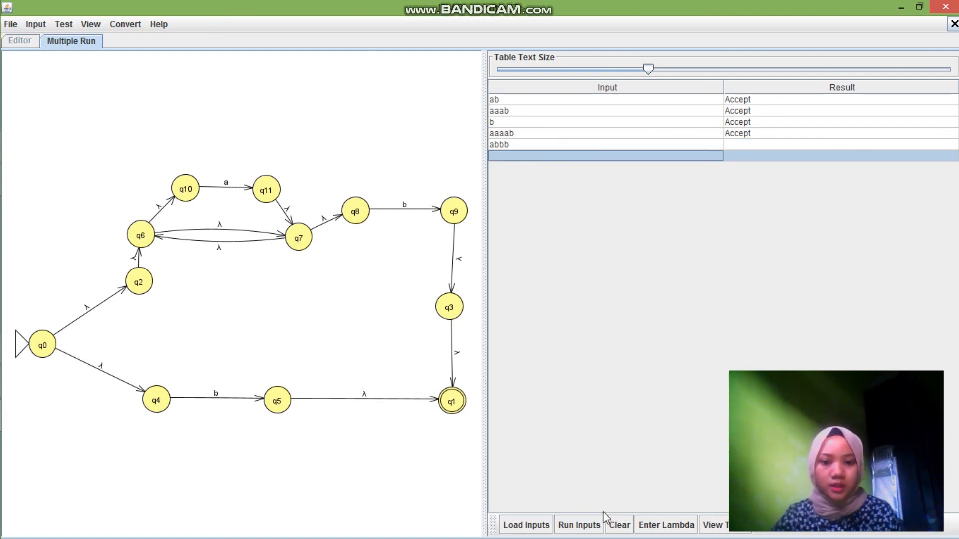
pyautogui.click(579, 525)
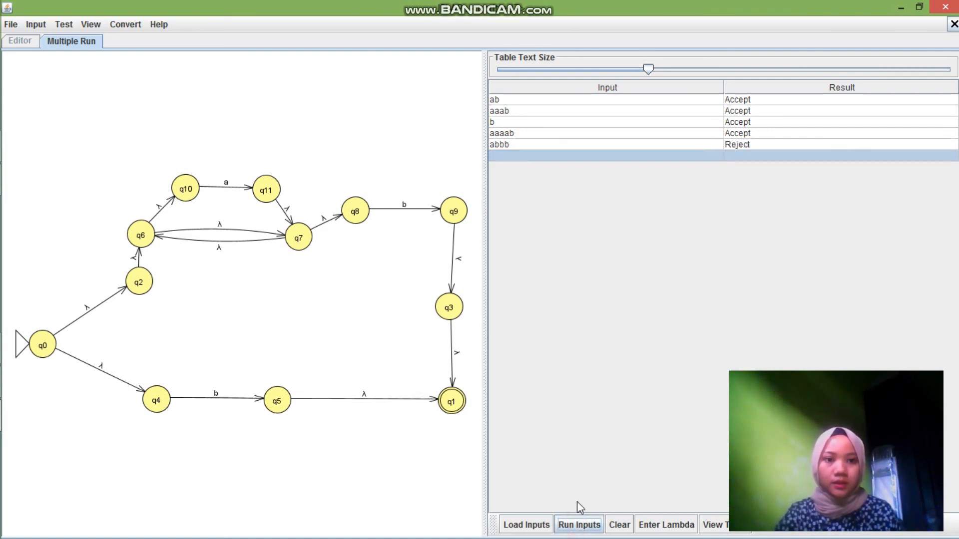